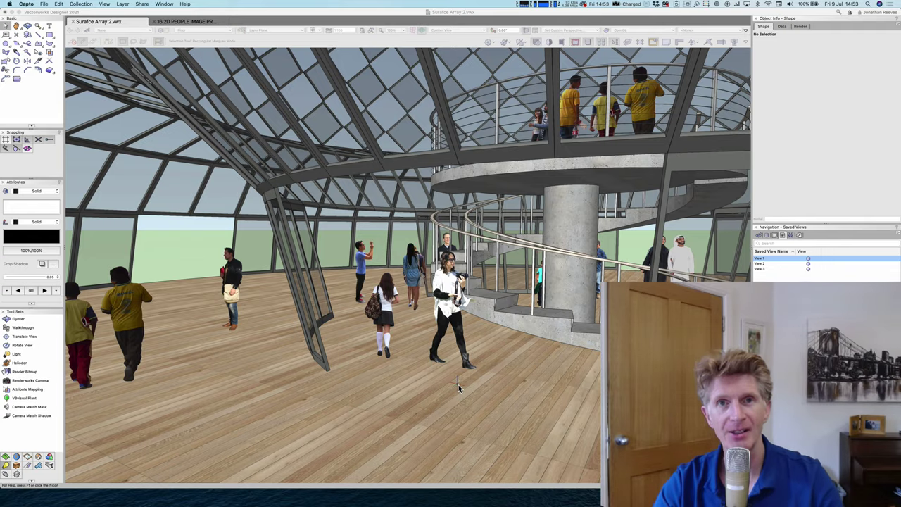
Tour the dome's saved walkthrough views View 2 and View 3, ending back on View 2
double_click(771, 265)
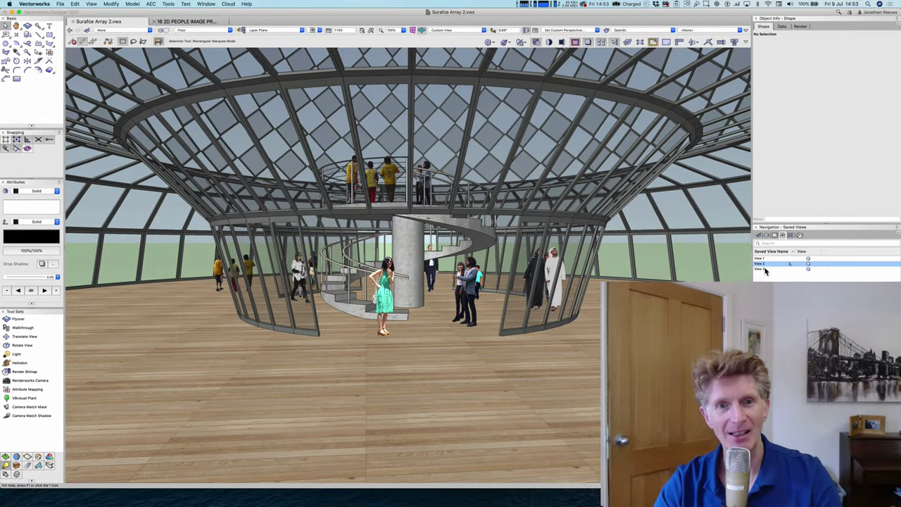
click(765, 269)
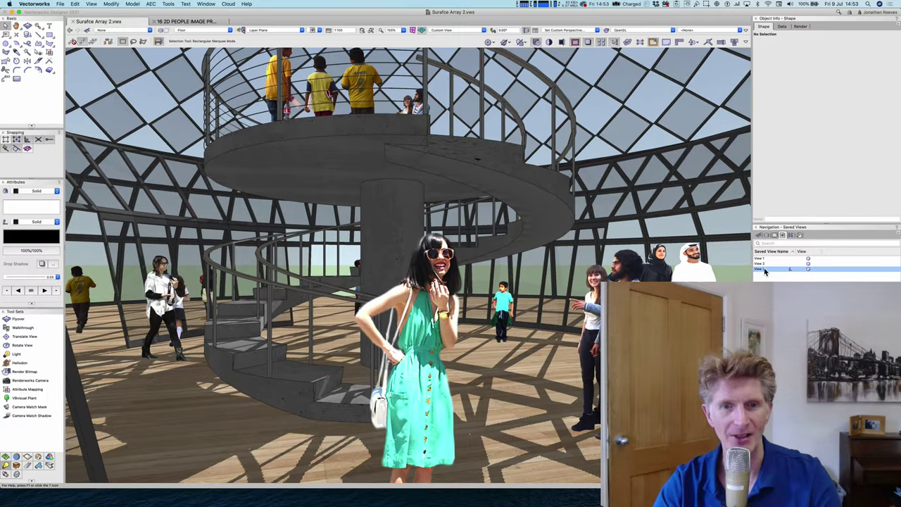
click(764, 263)
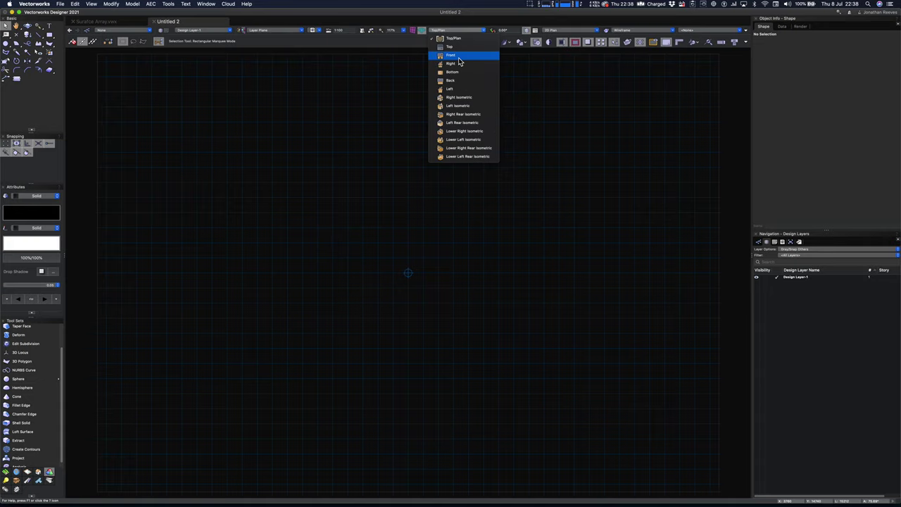
Draw a 5000-radius circle at page centre in Front view, then shift it 5000 right
click(458, 56)
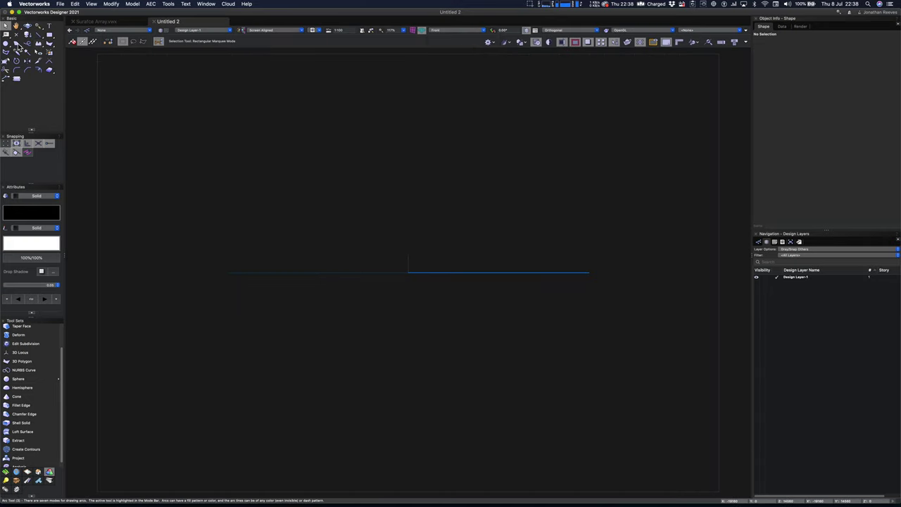
click(6, 45)
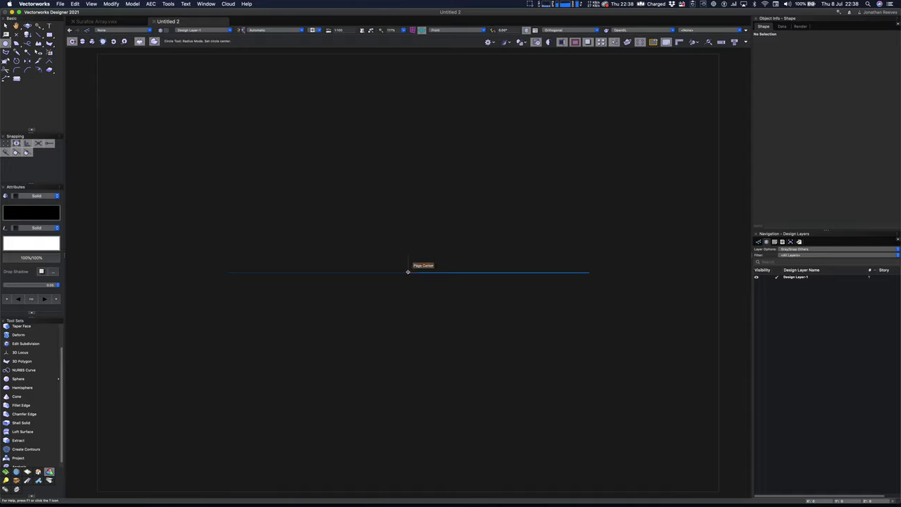
click(407, 272)
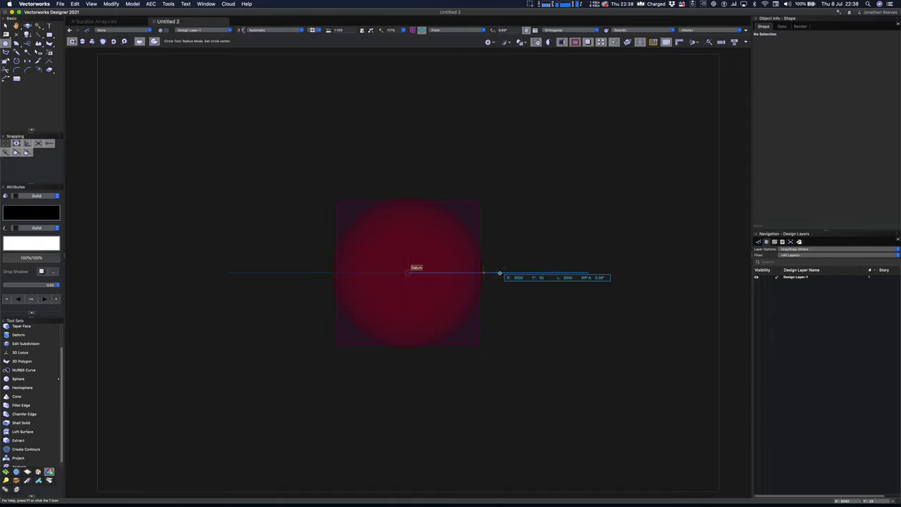
click(484, 273)
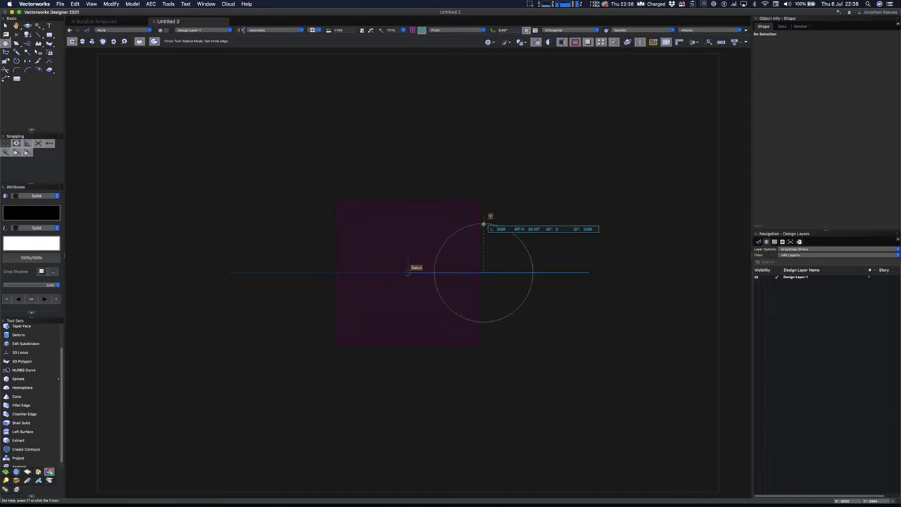
text(5000)
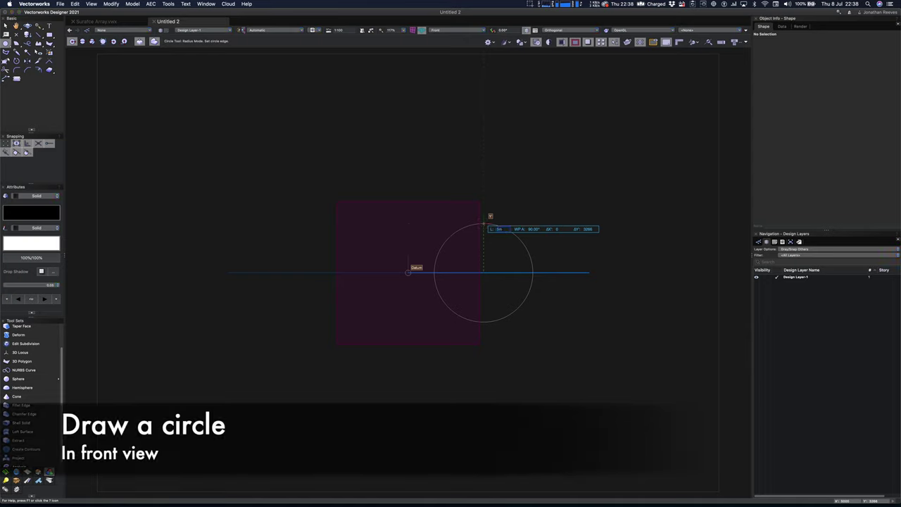
key(Return)
key(x)
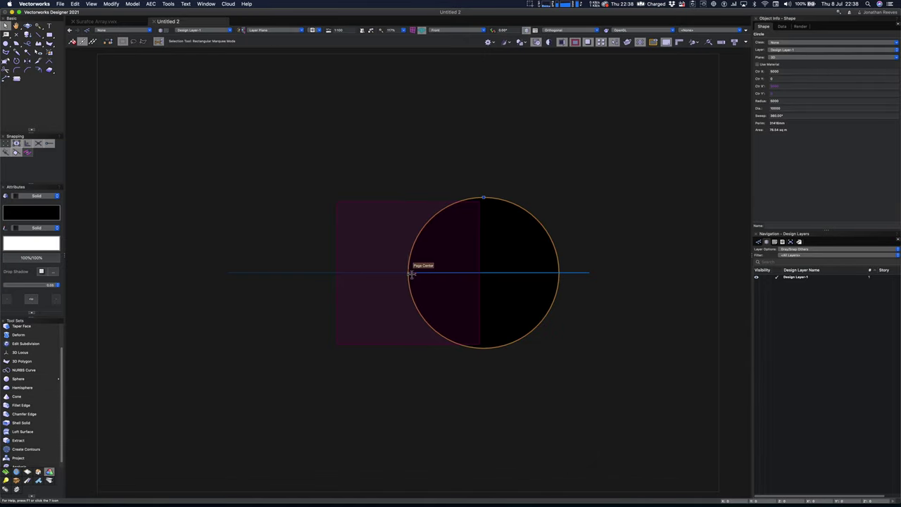
drag(411, 273, 485, 273)
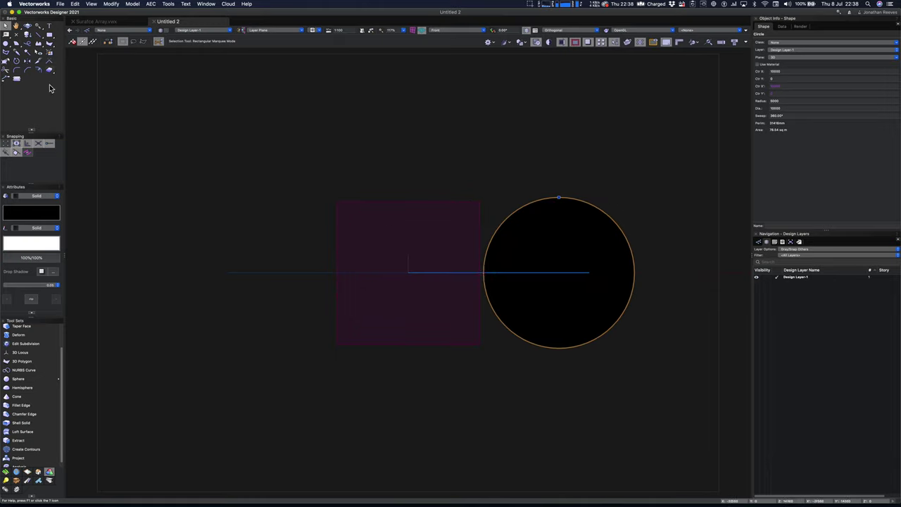
Place a 2D locus at the page centre and select it together with the circle
click(16, 33)
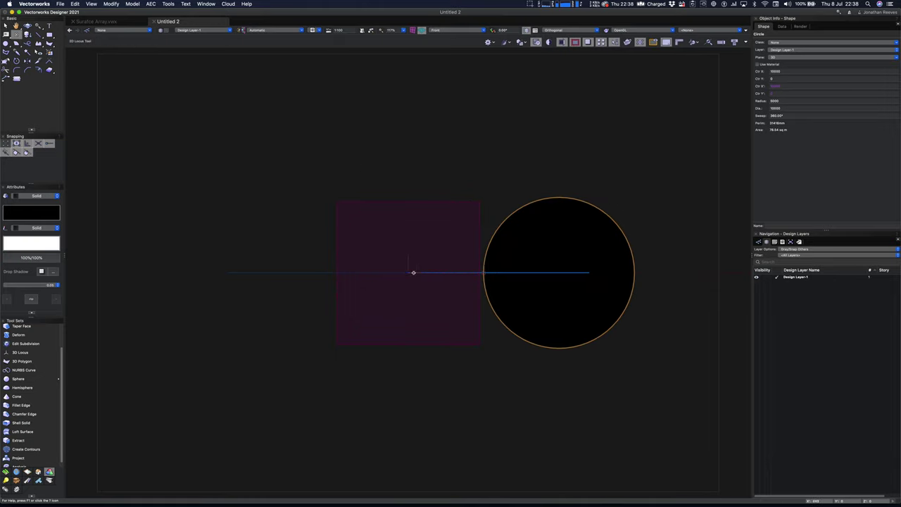
click(409, 273)
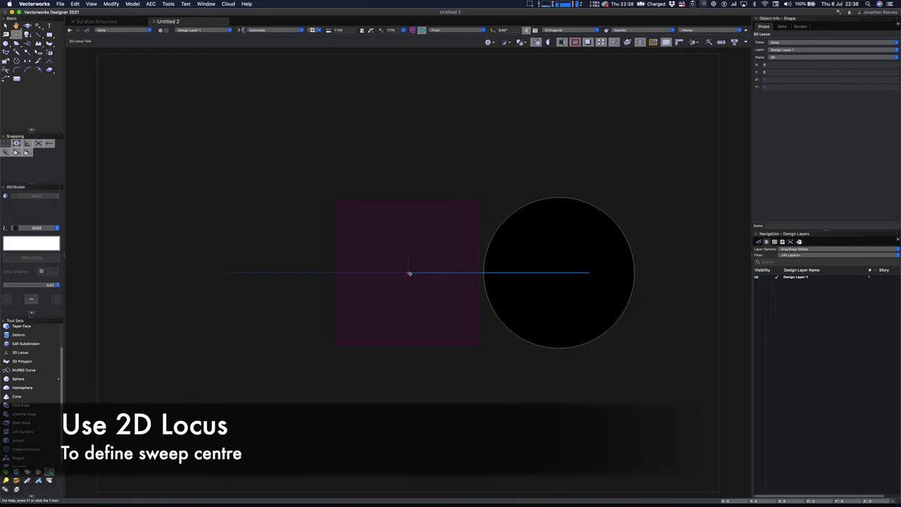
key(x)
shift+click(524, 240)
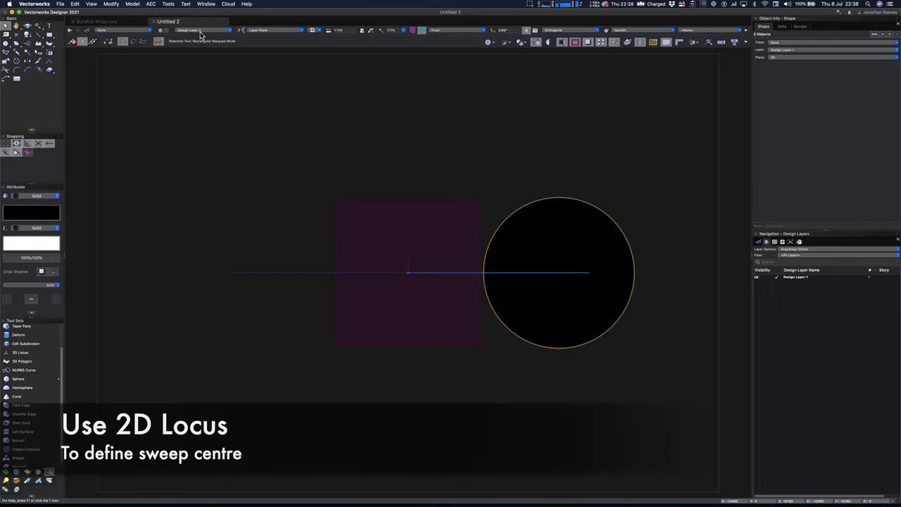
Sweep the circle 360° around the locus with a 3° segment angle
click(138, 5)
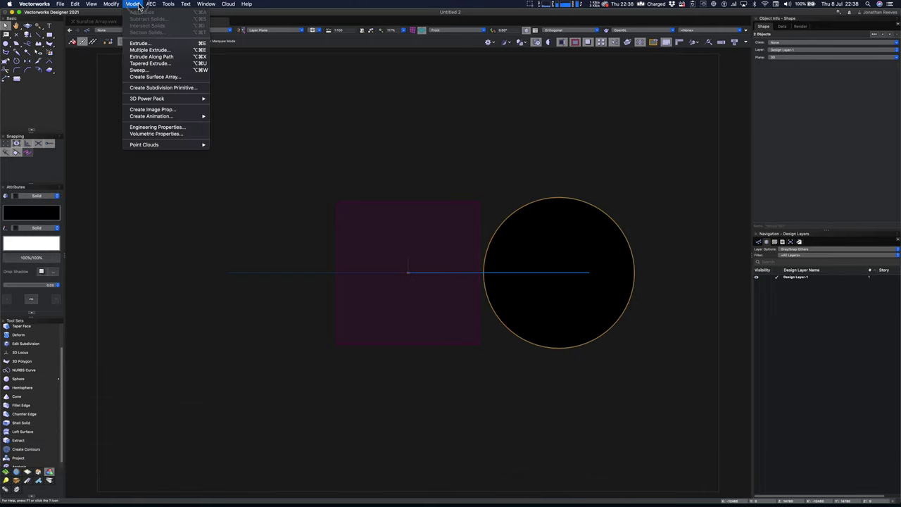
click(139, 70)
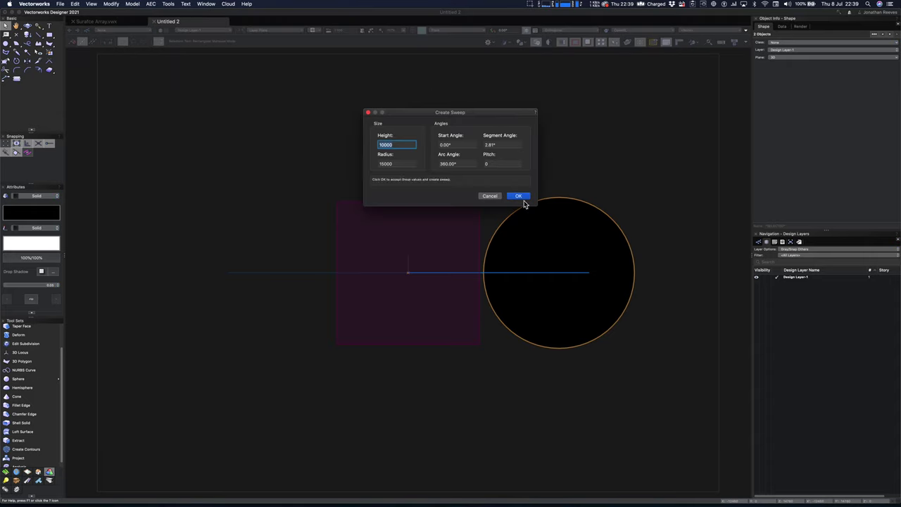
click(492, 144)
text(3)
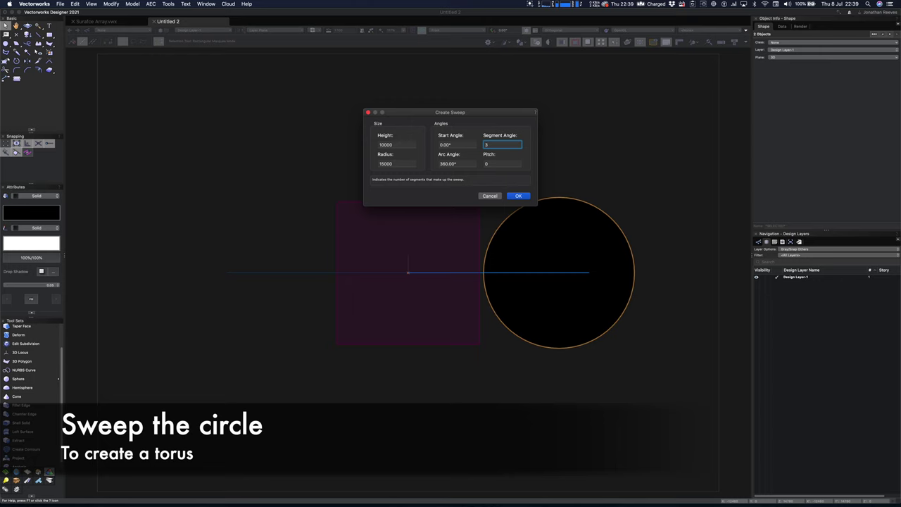
key(Return)
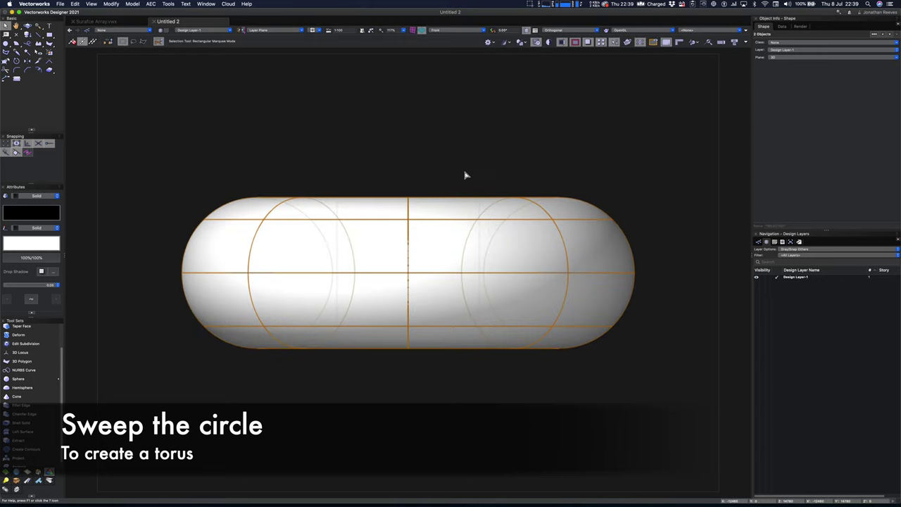
click(460, 161)
key(3)
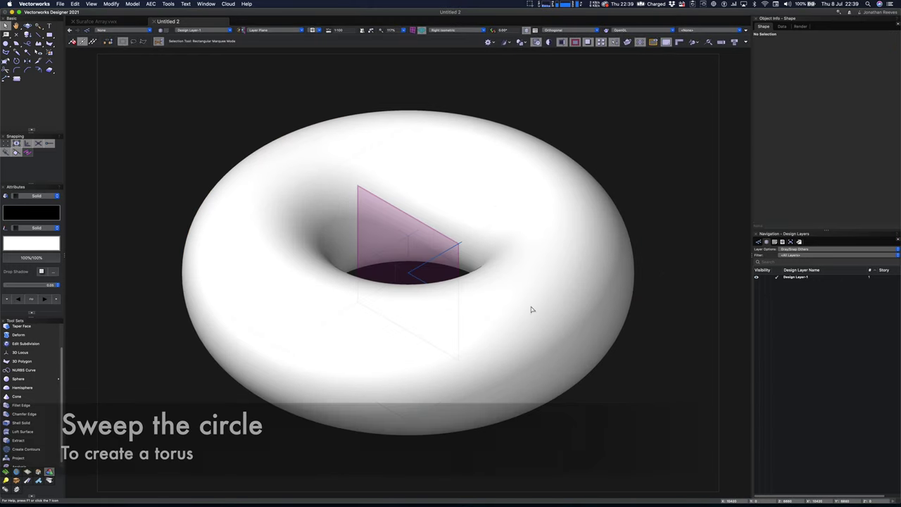
click(538, 346)
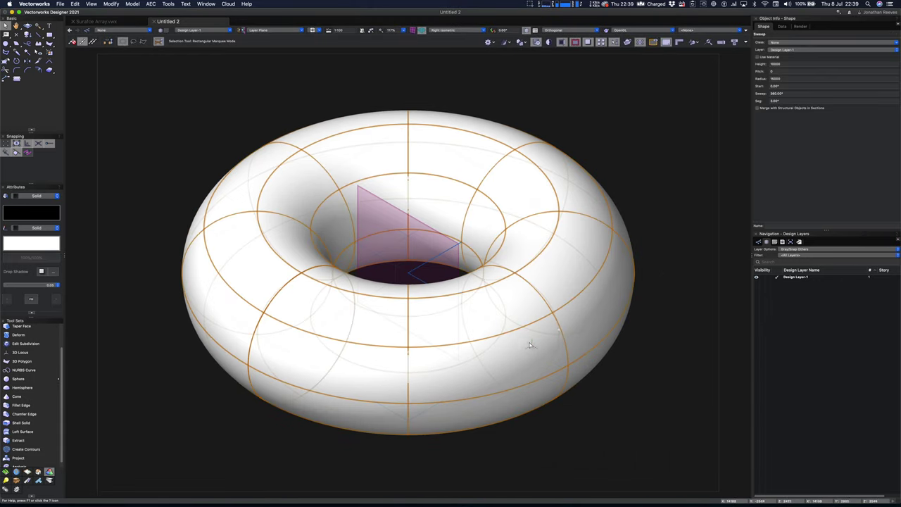
Clip away the lower half of the sweep's profile circle, then view the half torus from Top/Plan
double_click(533, 347)
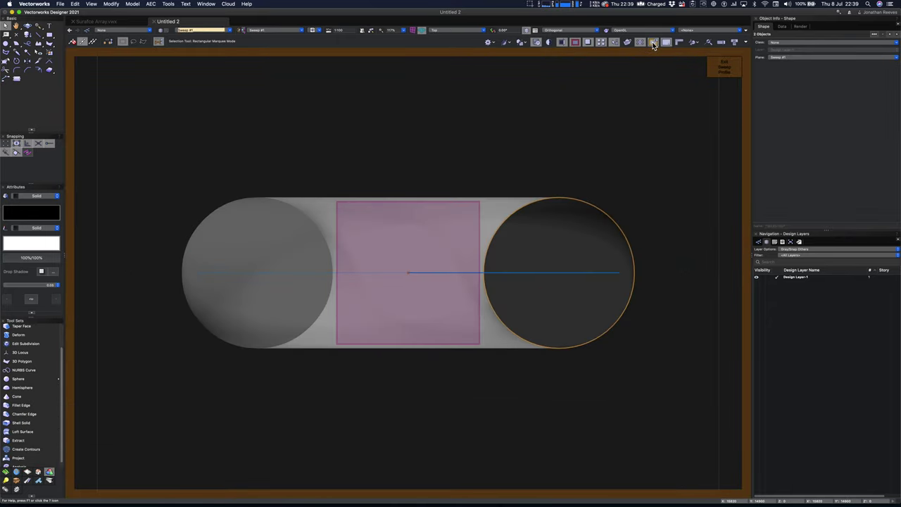
click(49, 69)
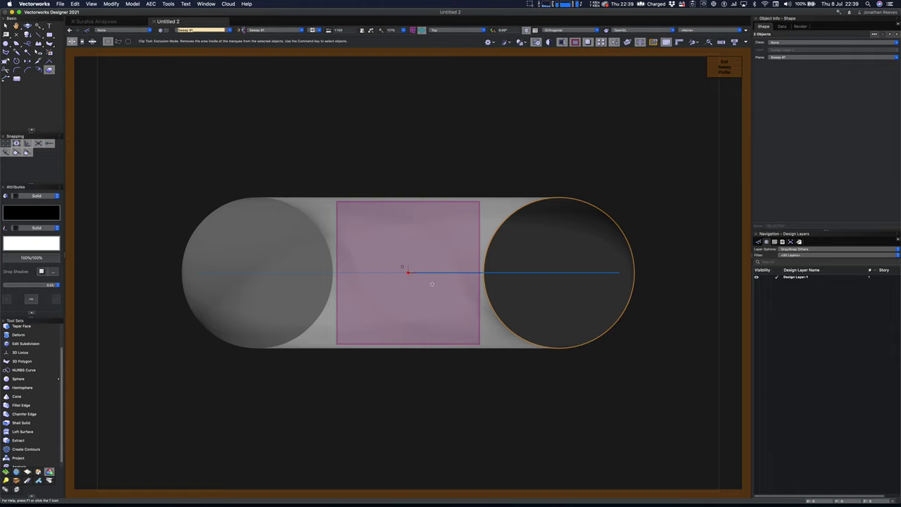
drag(407, 272, 659, 365)
key(x)
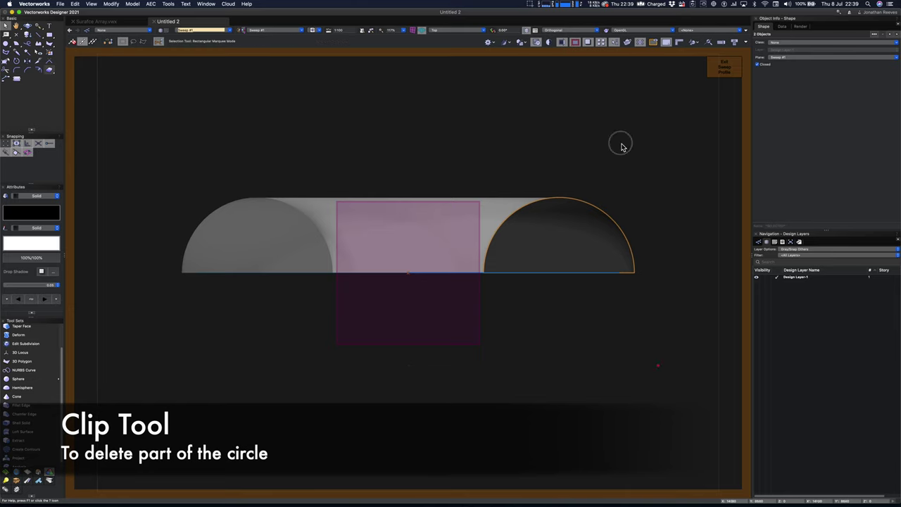
click(728, 79)
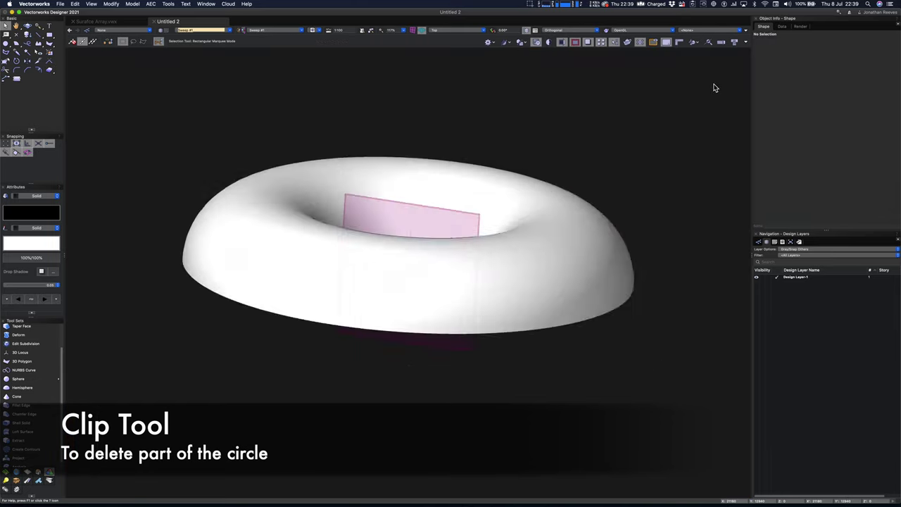
key(3)
click(477, 324)
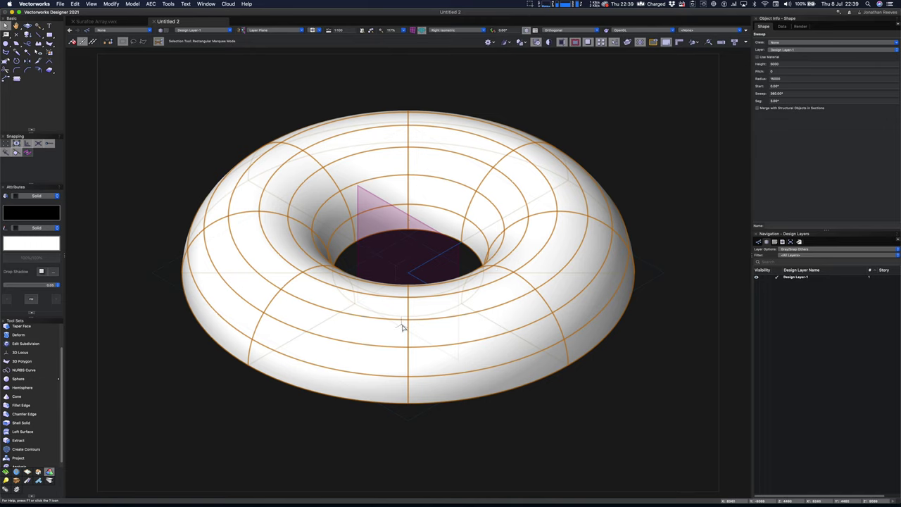
key(0)
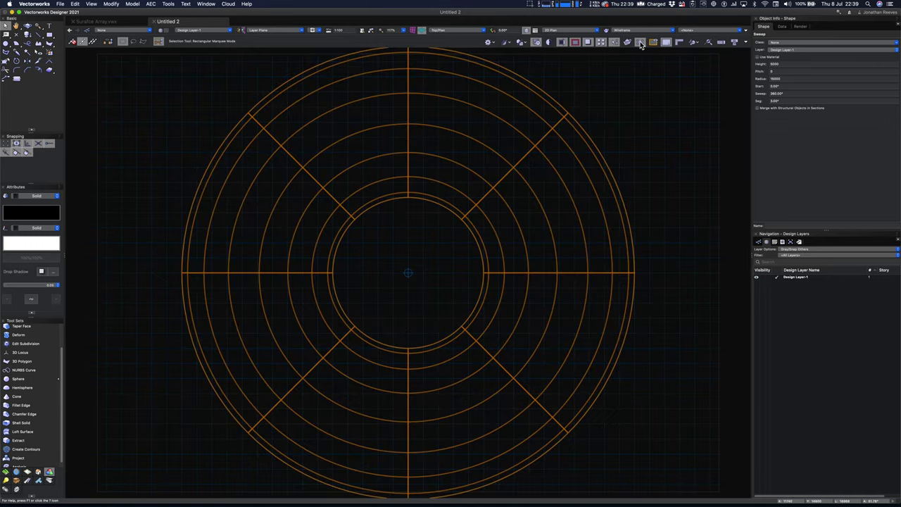
Draw a centred rectangle across the half torus and set its height to 5000
scroll(423, 283, down, 3)
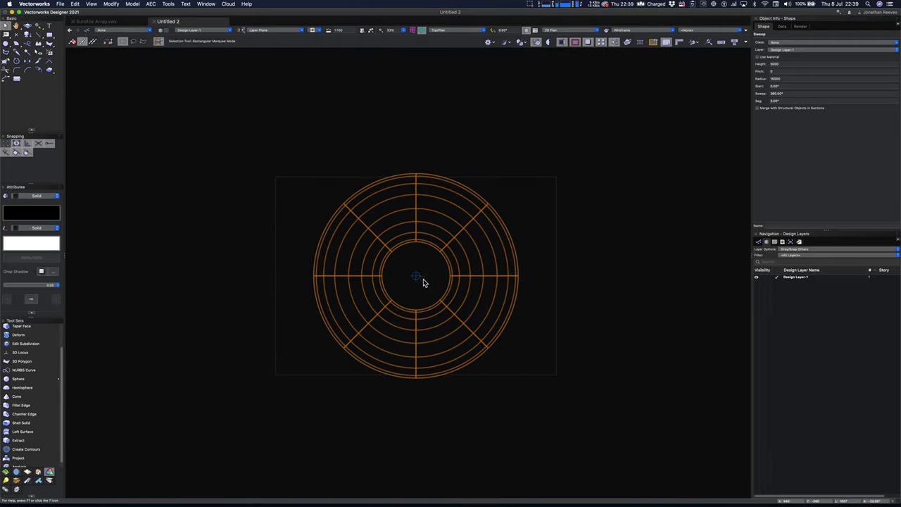
scroll(423, 283, up, 2)
key(4)
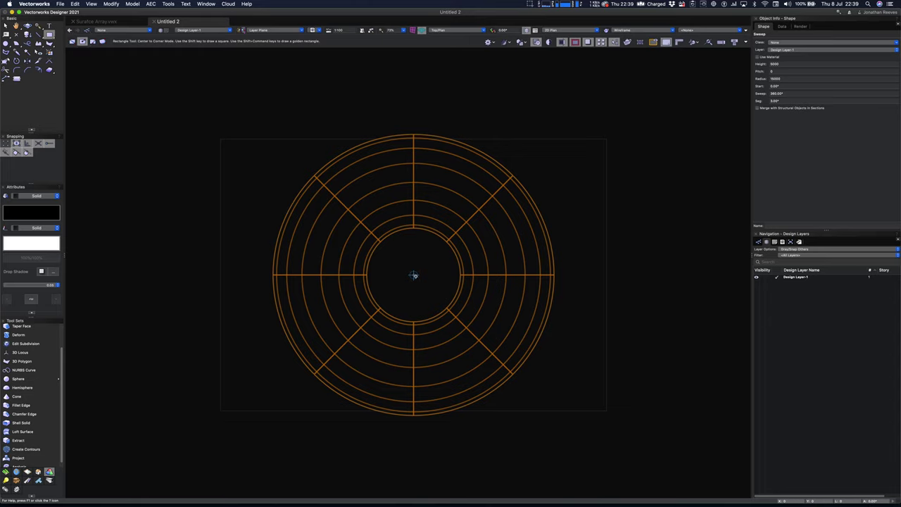
click(413, 274)
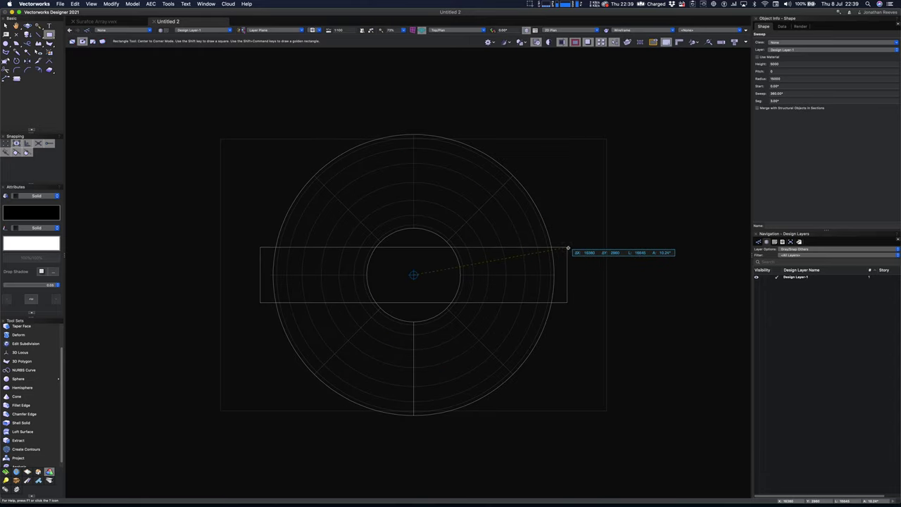
click(570, 246)
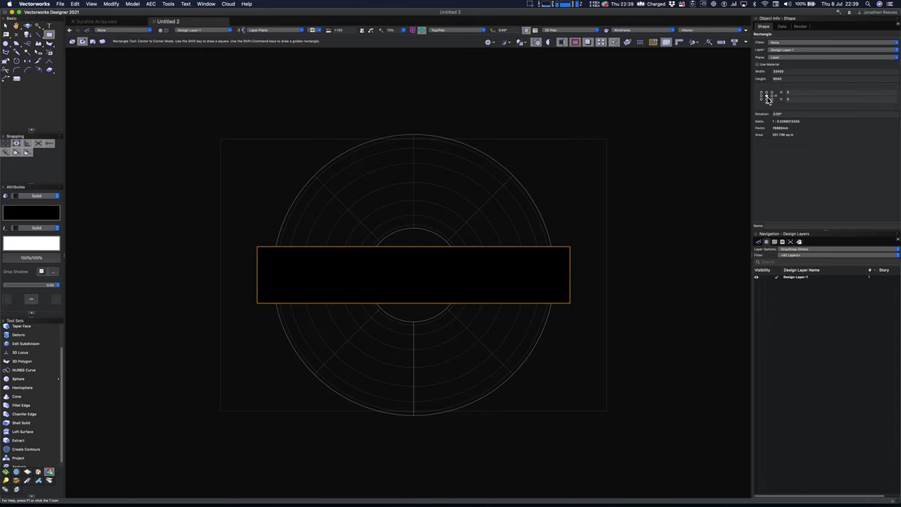
drag(786, 79, 758, 79)
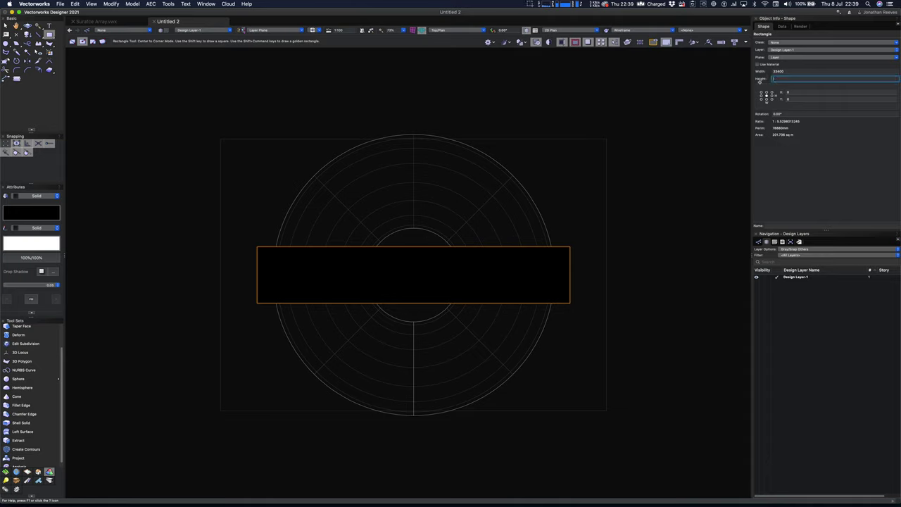
key(Return)
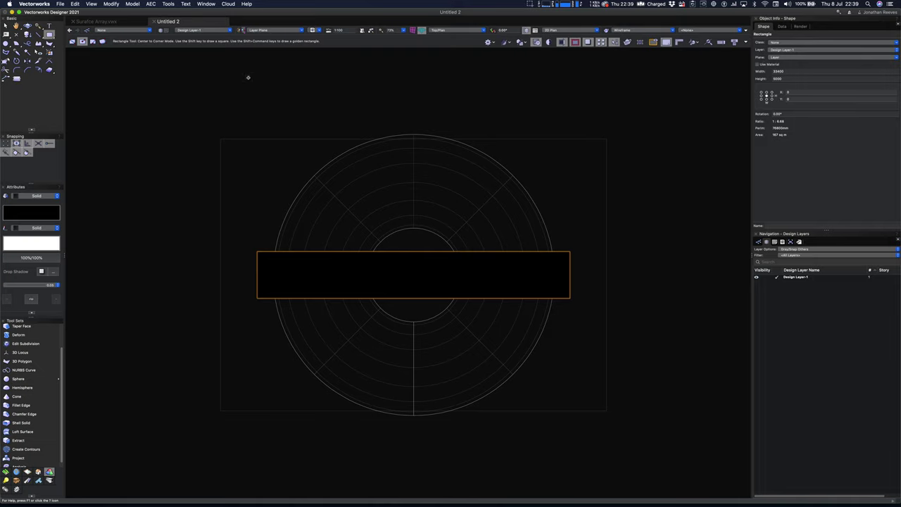
key(x)
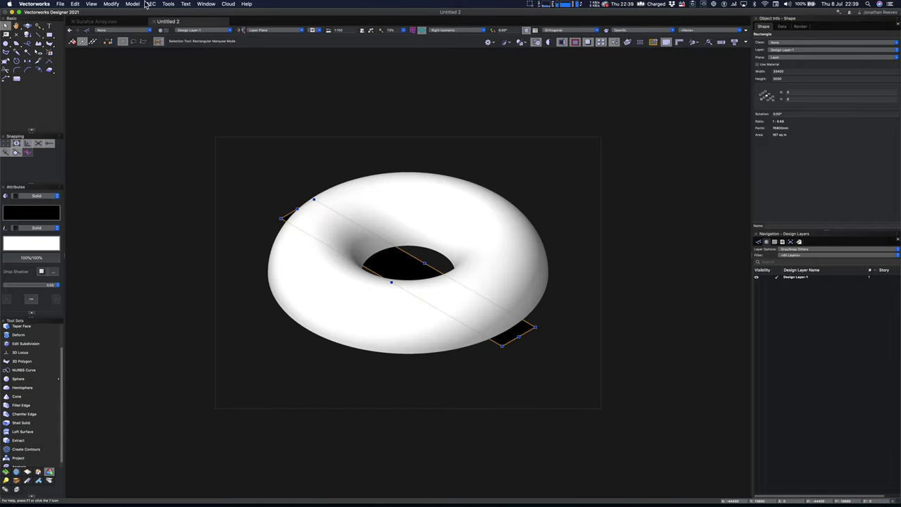
Extrude the rectangles by 2 m, then change the extrusion height to 3 m
click(138, 4)
click(150, 44)
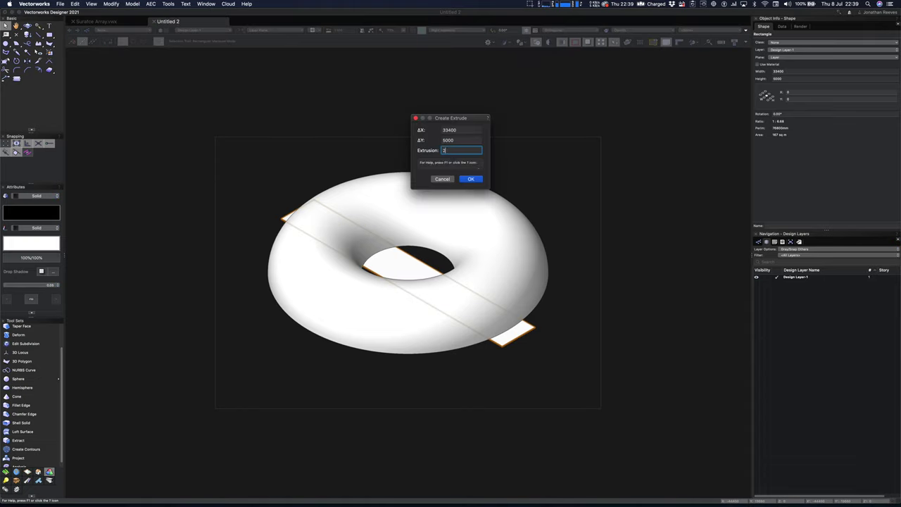
text(2m)
key(Return)
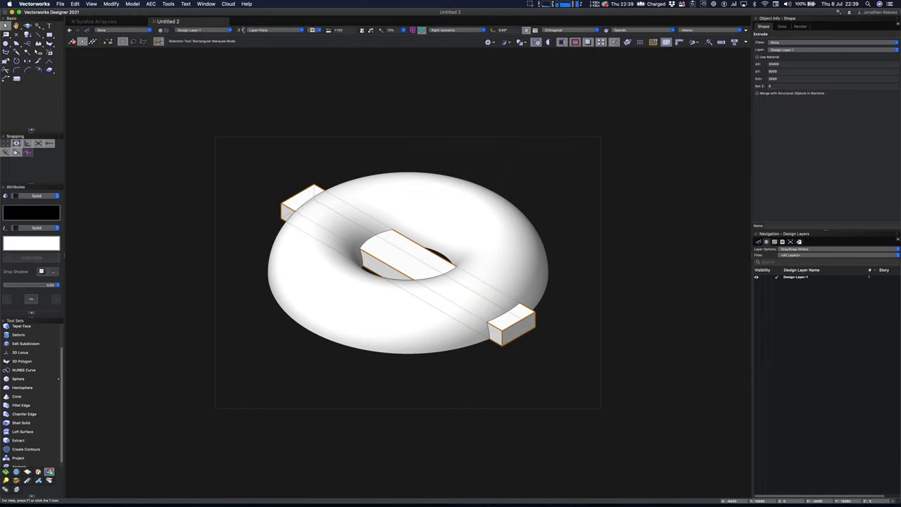
double_click(783, 78)
text(3m)
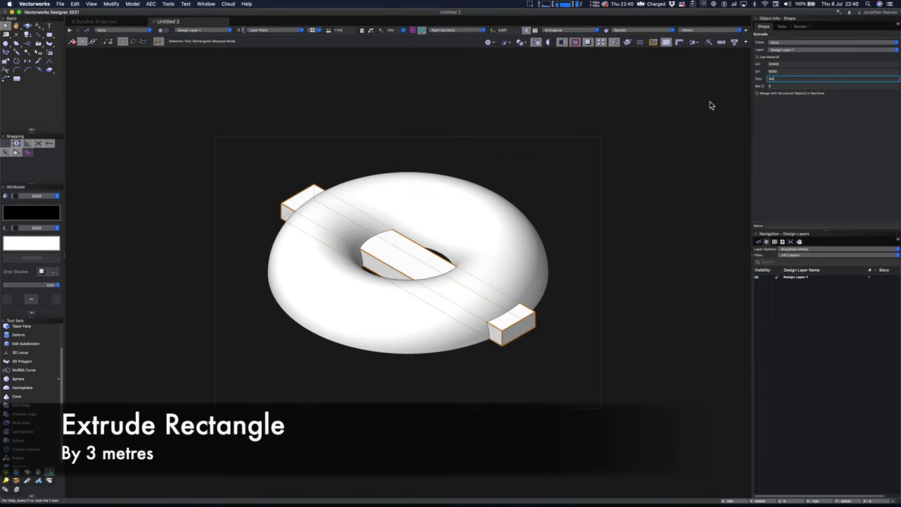
key(Return)
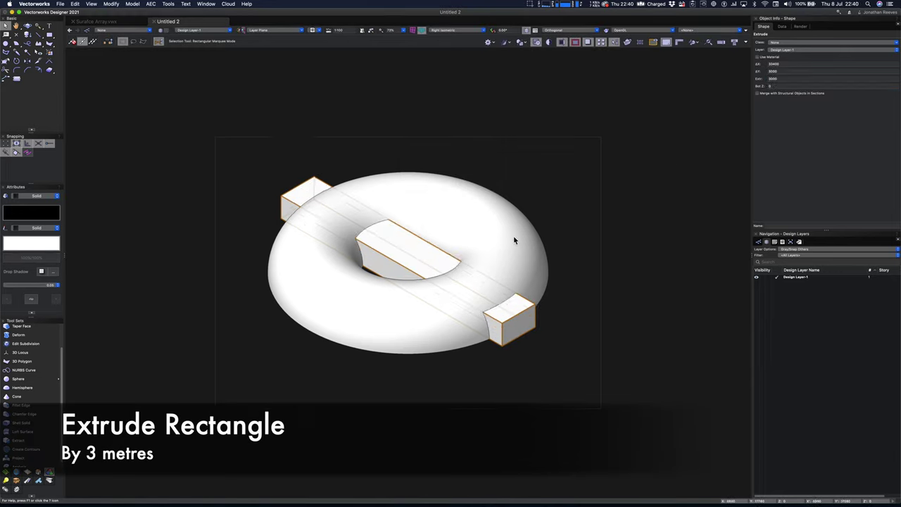
click(512, 235)
Subtract the boxes from the half torus, keeping the torus as the base solid
click(132, 4)
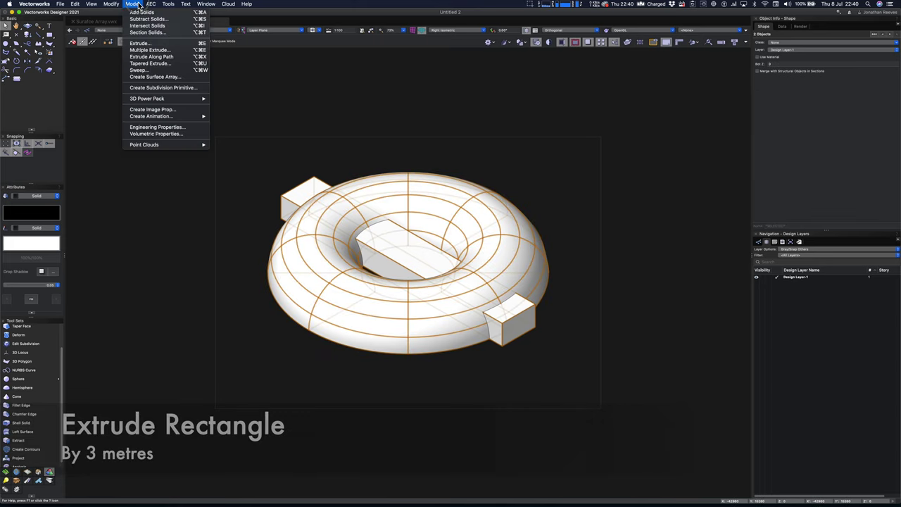
click(147, 19)
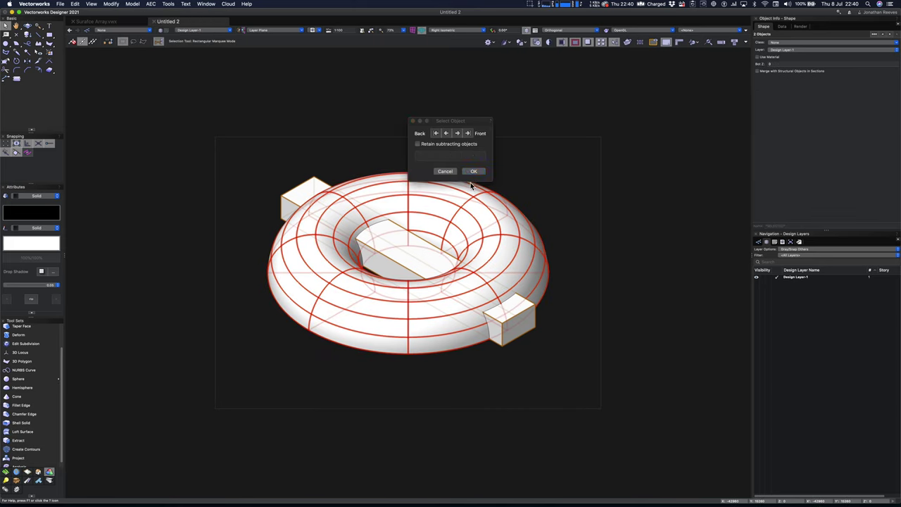
click(475, 171)
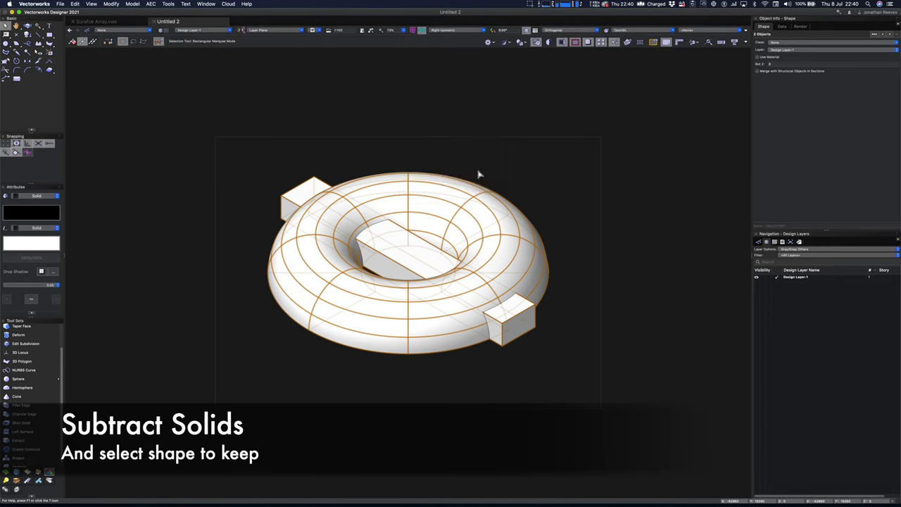
key(shift+c)
mouse_move(449, 371)
mouse_down()
mouse_move(453, 260)
mouse_move(442, 318)
mouse_move(446, 370)
mouse_move(455, 372)
mouse_up()
key(x)
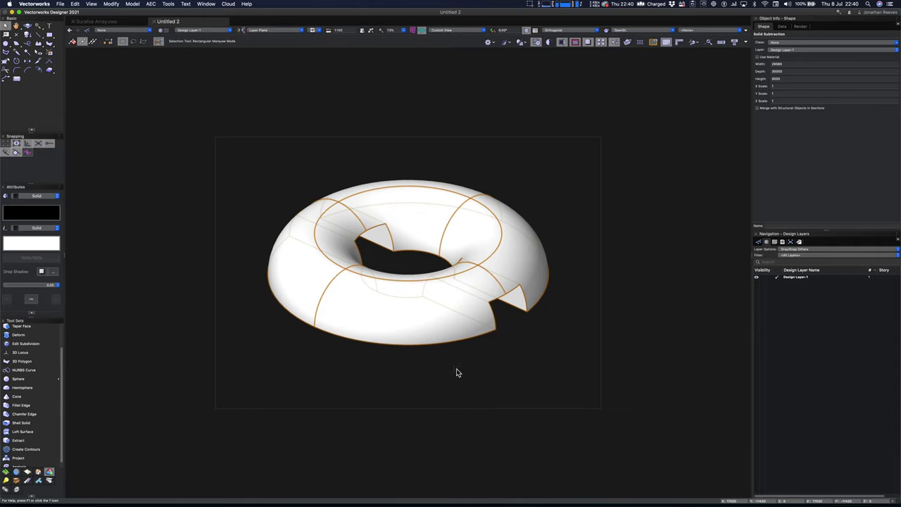
Inside the subtraction, paste a copy of the cutting box in place and rotate it 90°
double_click(518, 280)
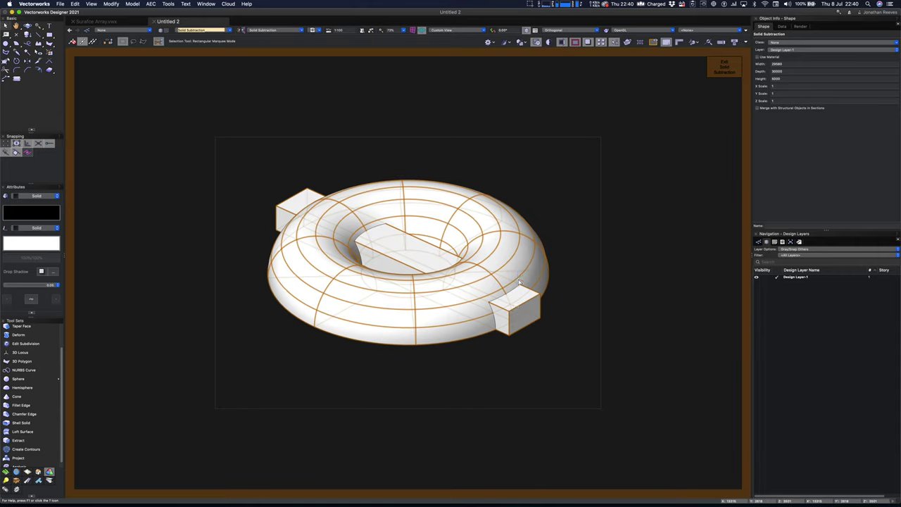
click(531, 305)
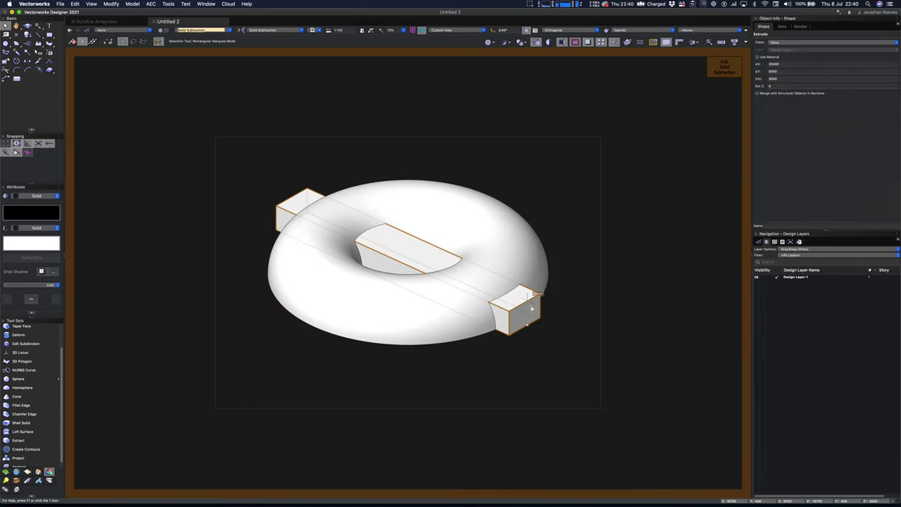
key(super+5)
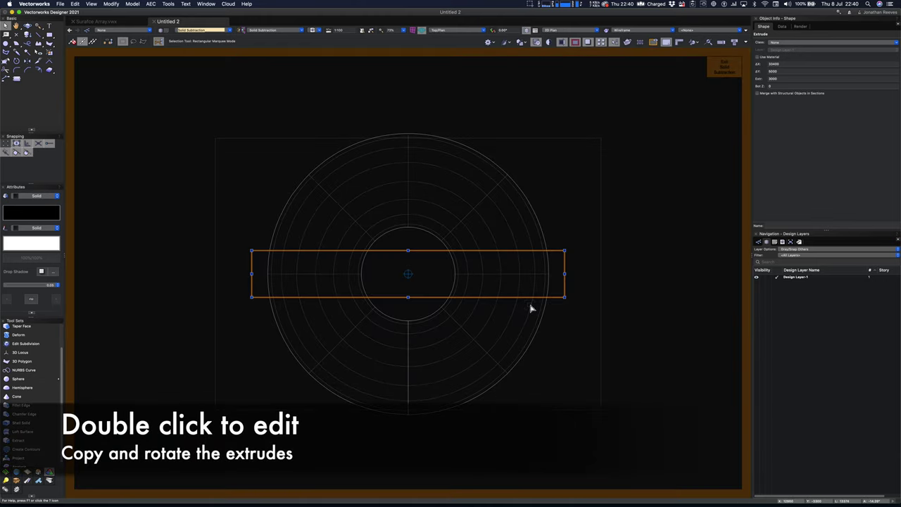
click(76, 4)
click(89, 37)
click(74, 4)
click(90, 50)
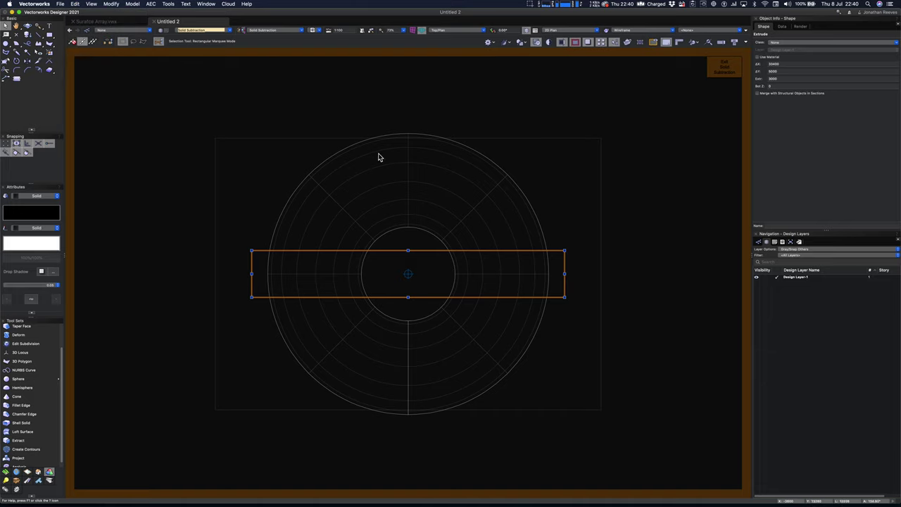
double_click(16, 61)
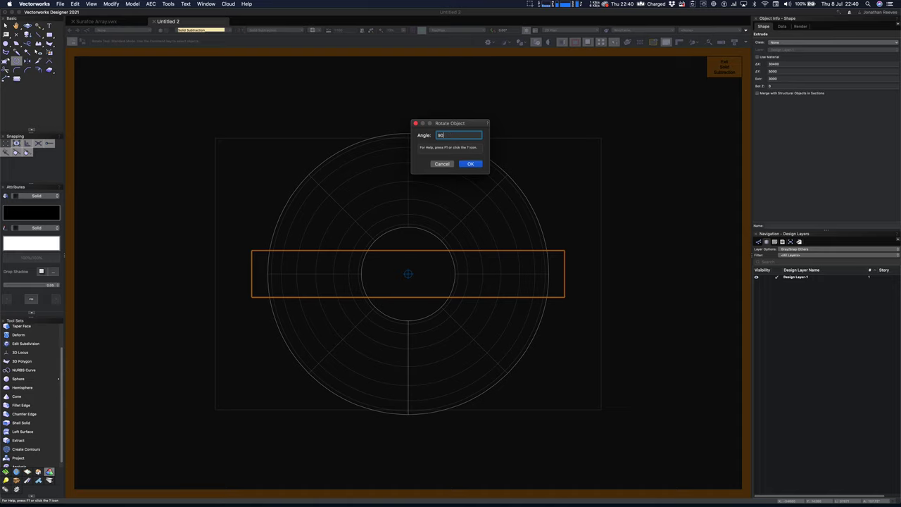
key(Return)
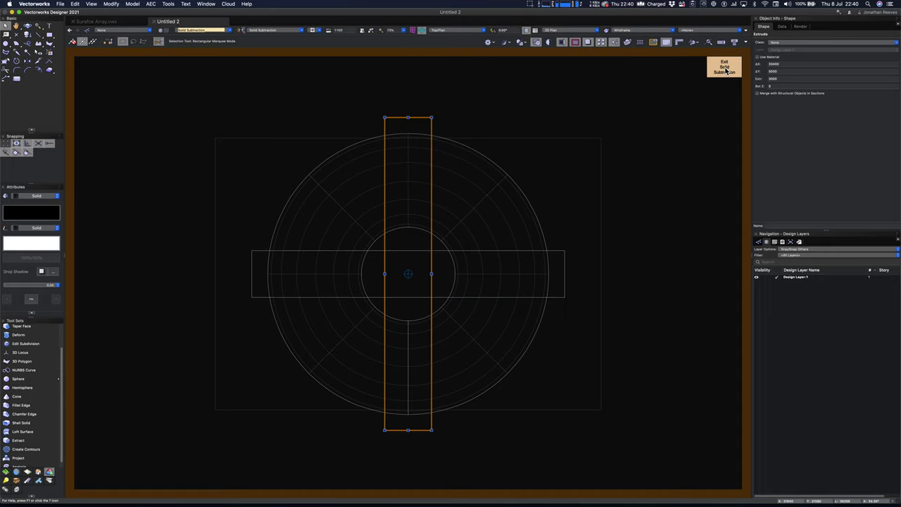
click(725, 70)
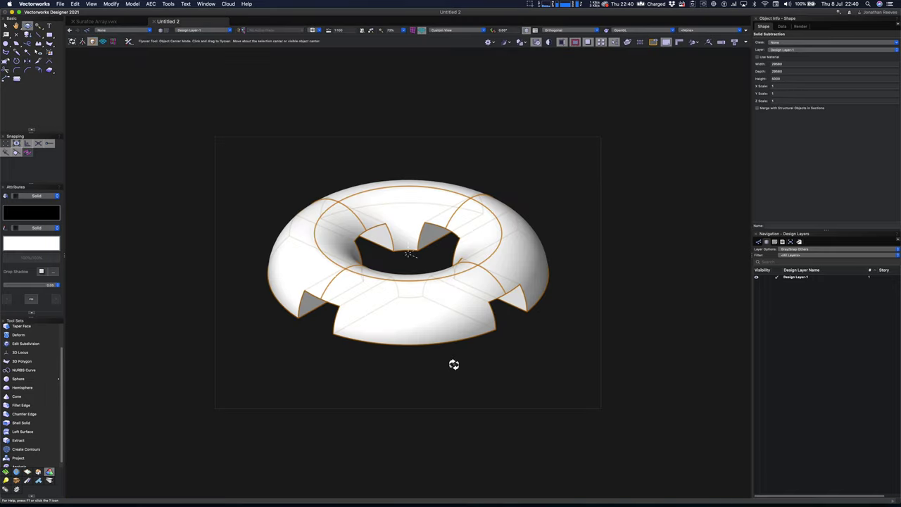
mouse_move(454, 363)
mouse_down()
mouse_move(458, 277)
mouse_move(428, 253)
mouse_move(370, 328)
mouse_move(436, 369)
mouse_move(466, 364)
mouse_up()
Assign the notched torus to a newly created class named 'BAse'
key(x)
click(396, 375)
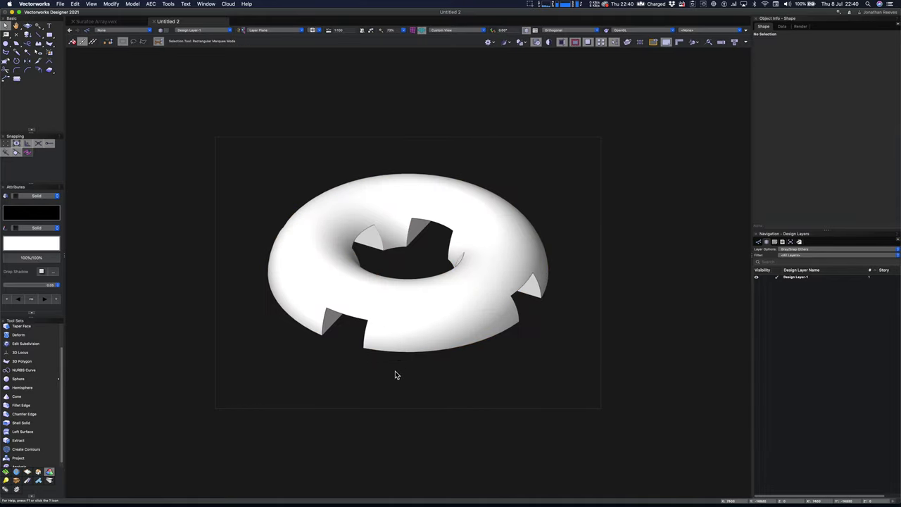
click(447, 308)
click(778, 42)
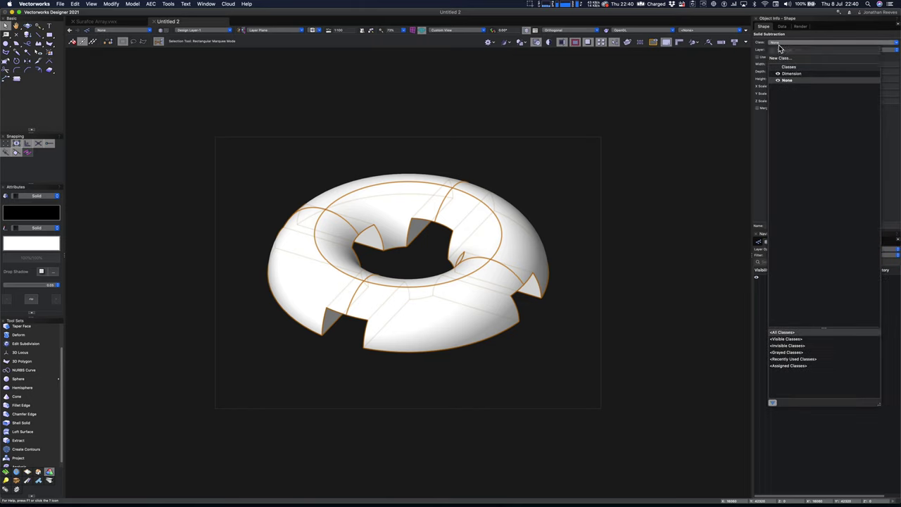
click(784, 62)
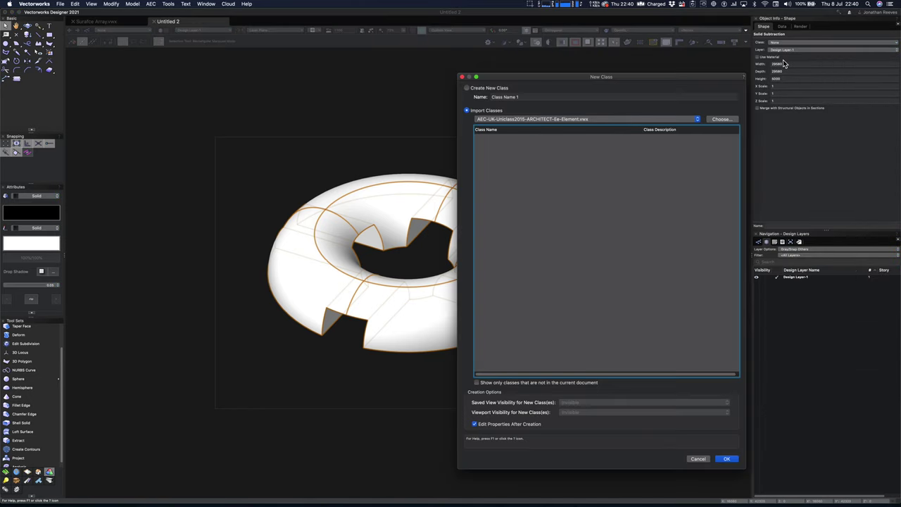
click(501, 97)
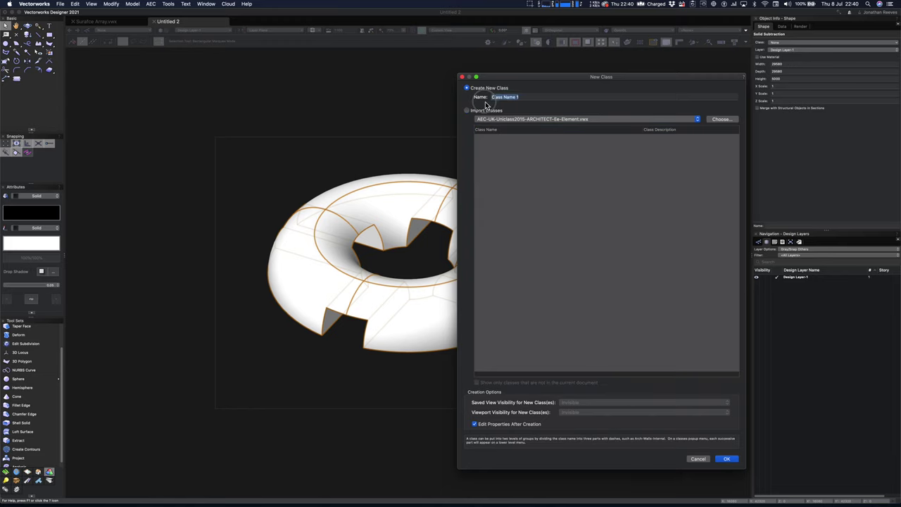
text(BAse)
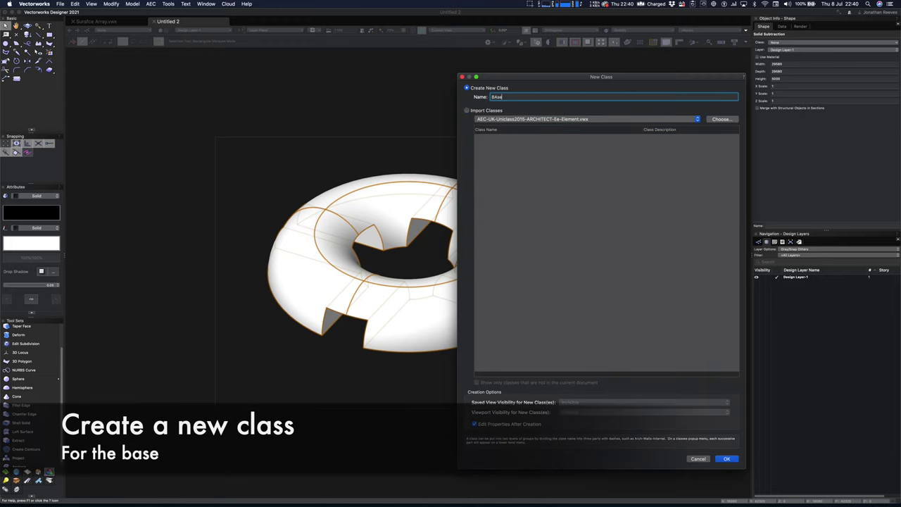
key(Return)
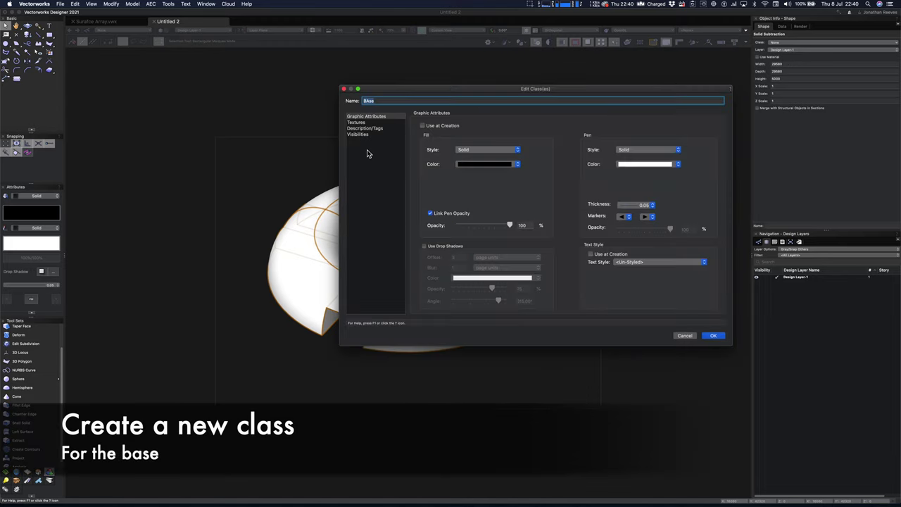
key(Return)
click(294, 157)
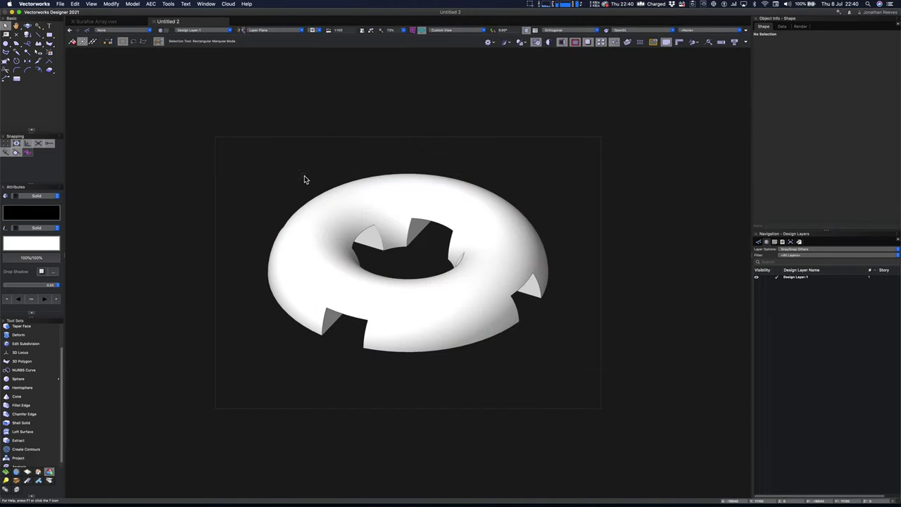
key(super+5)
Extract a surface from the torus and check it by toggling the Base class visibility
click(36, 440)
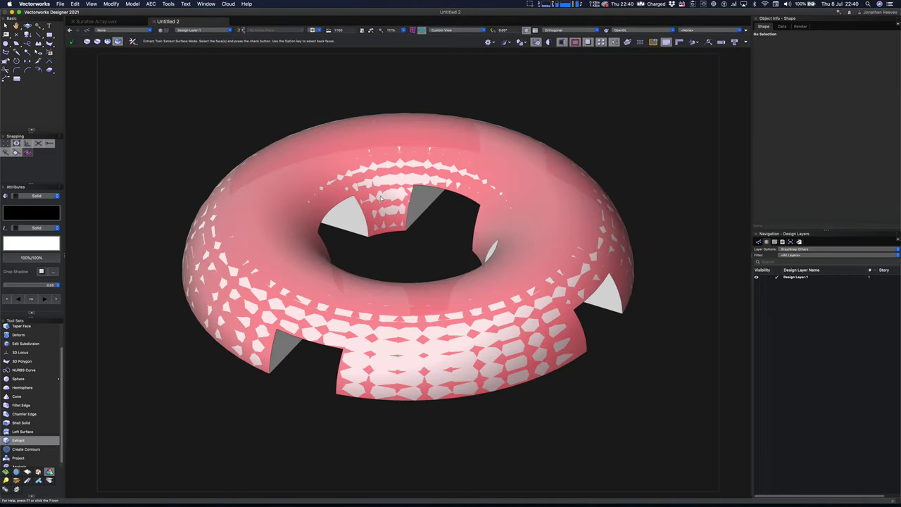
click(403, 149)
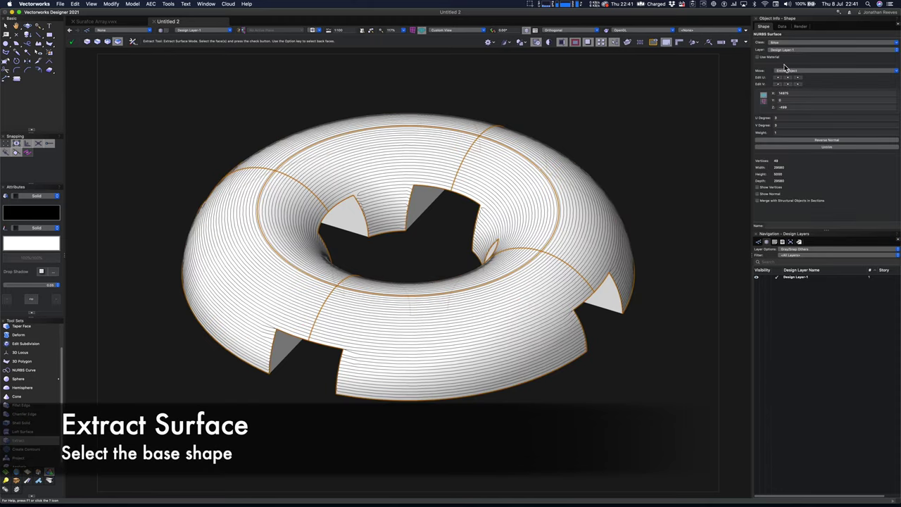
key(x)
key(x)
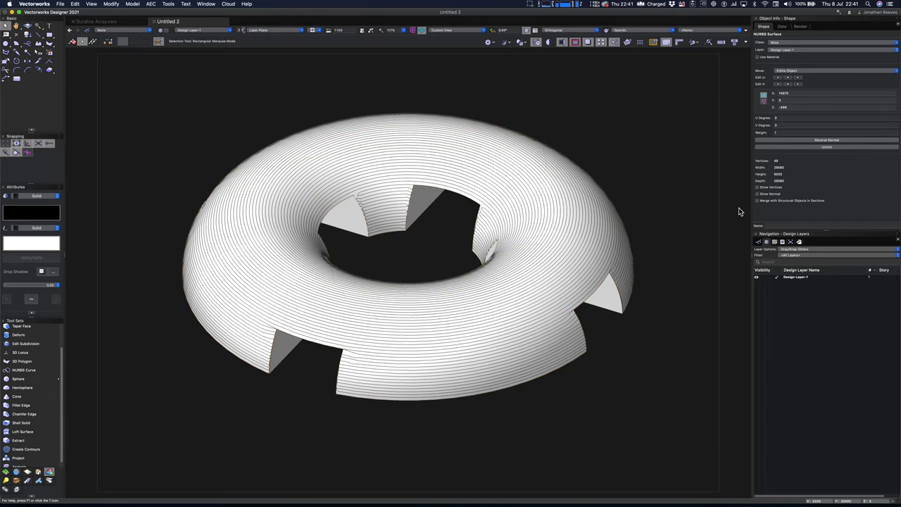
click(758, 242)
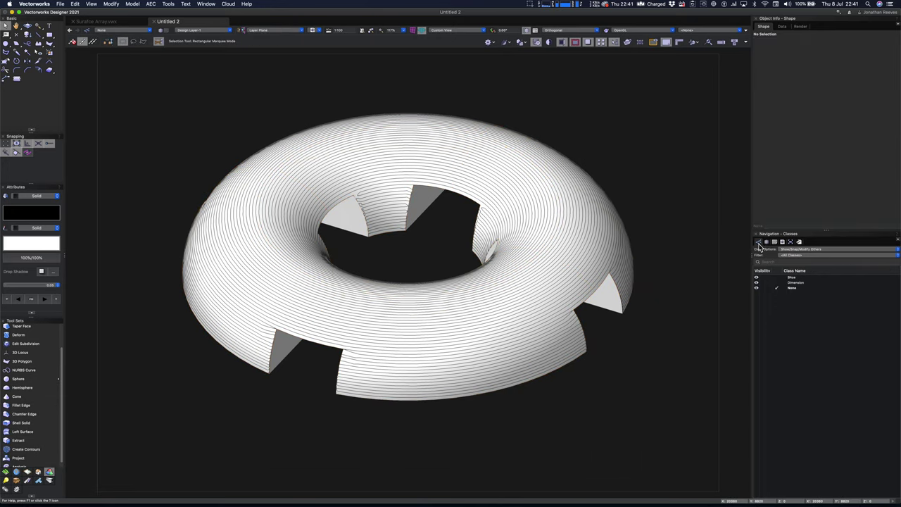
click(762, 277)
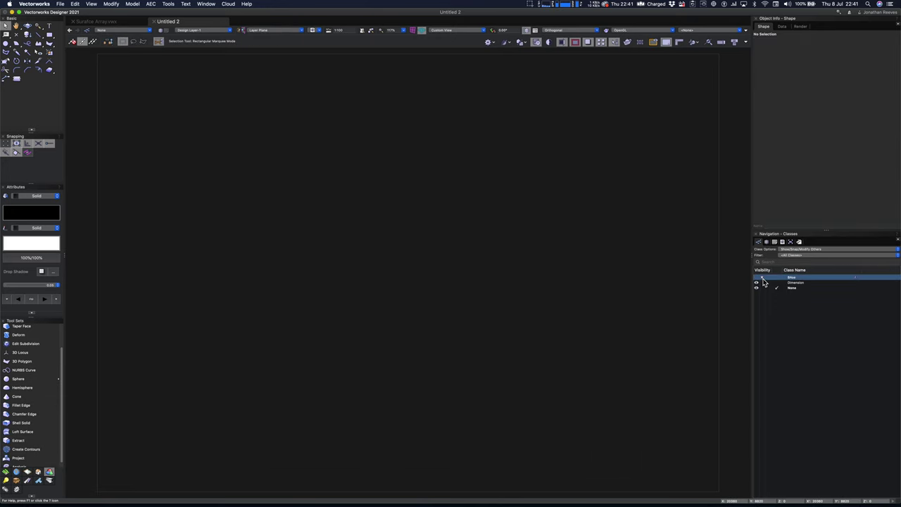
click(758, 278)
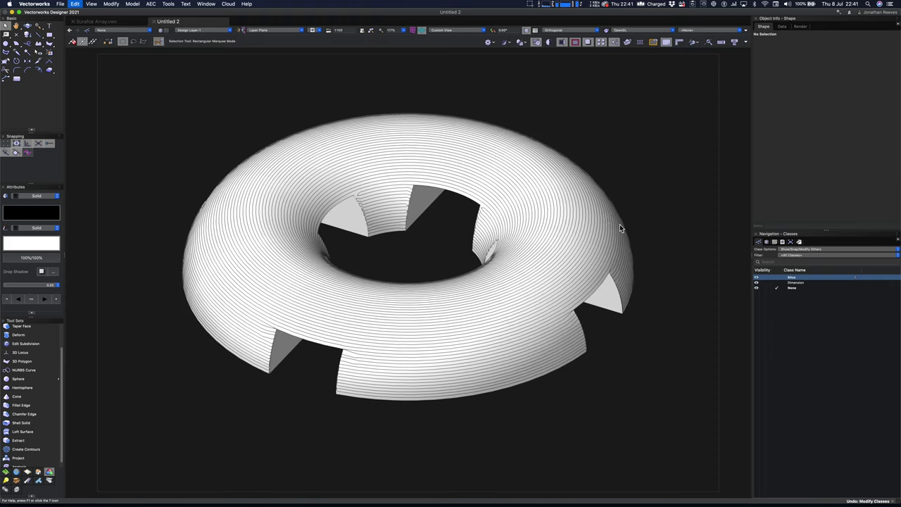
Move the extracted surface to the None class and hide the Base class
click(614, 221)
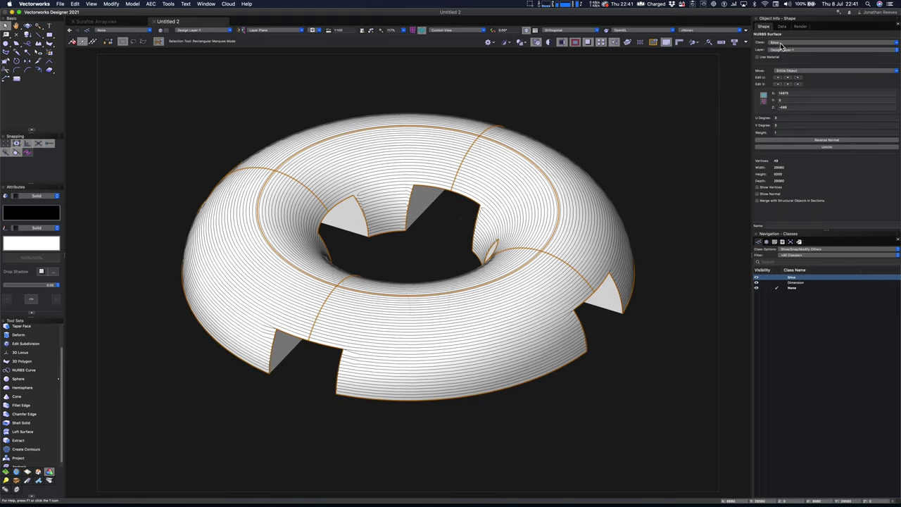
click(780, 46)
click(788, 88)
click(763, 279)
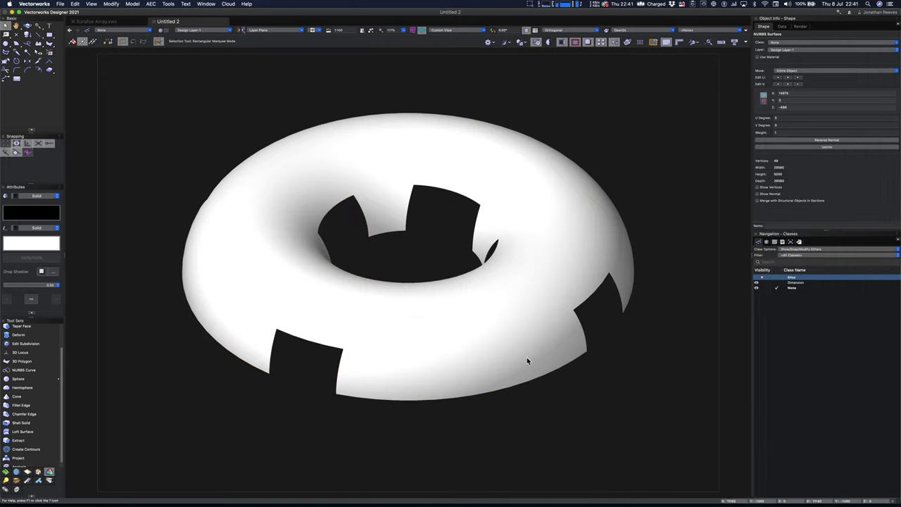
key(shift+c)
Draw a 1000 × 1000 square centred on the drawing in Top/Plan view
drag(507, 384, 468, 378)
key(x)
key(x)
key(super+5)
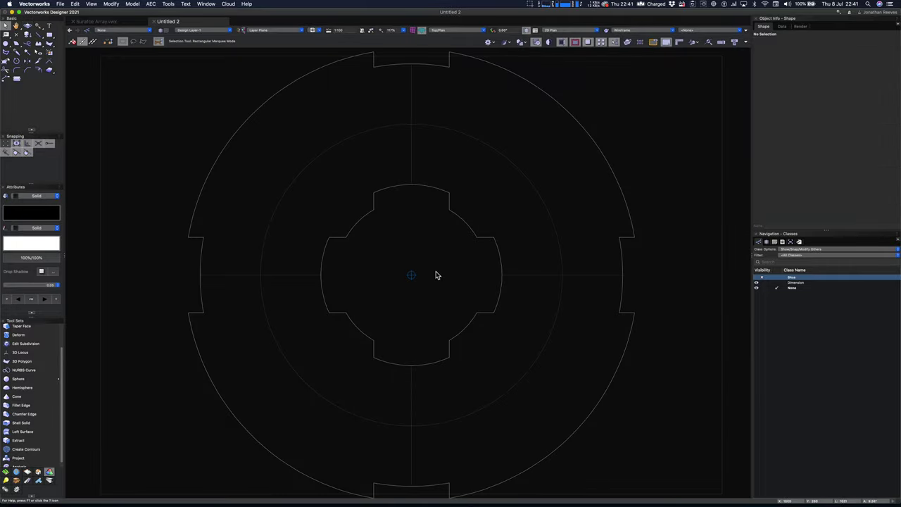
key(4)
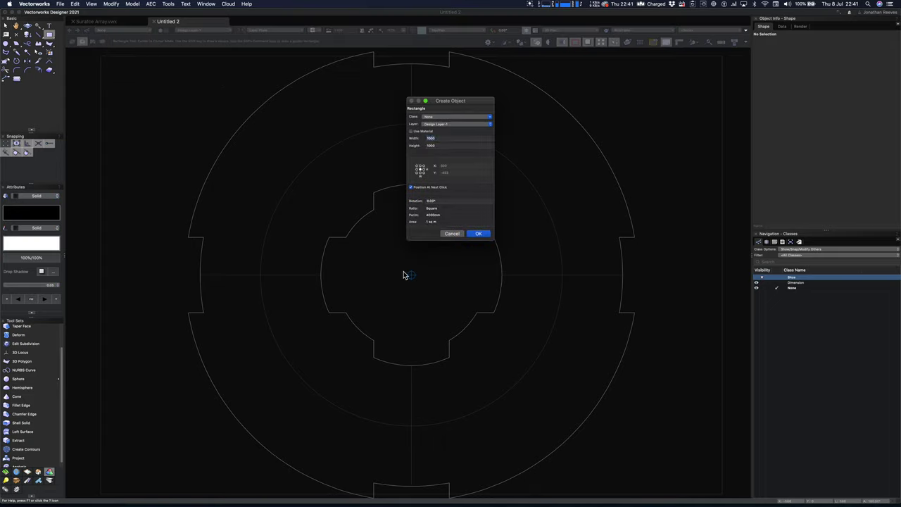
double_click(404, 272)
click(474, 233)
scroll(412, 276, up, 3)
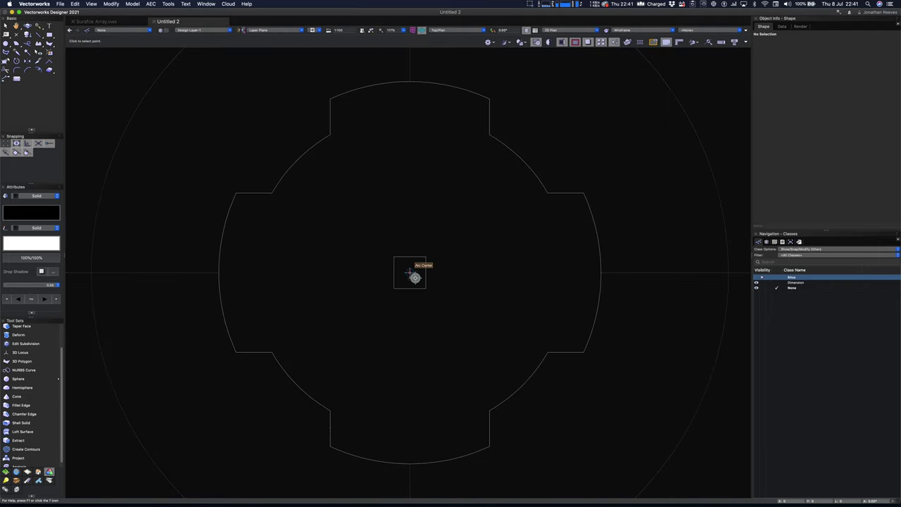
click(412, 275)
key(x)
Offset the square 50 inward, clip the inner square from the outer, and use a light background
scroll(415, 276, up, 4)
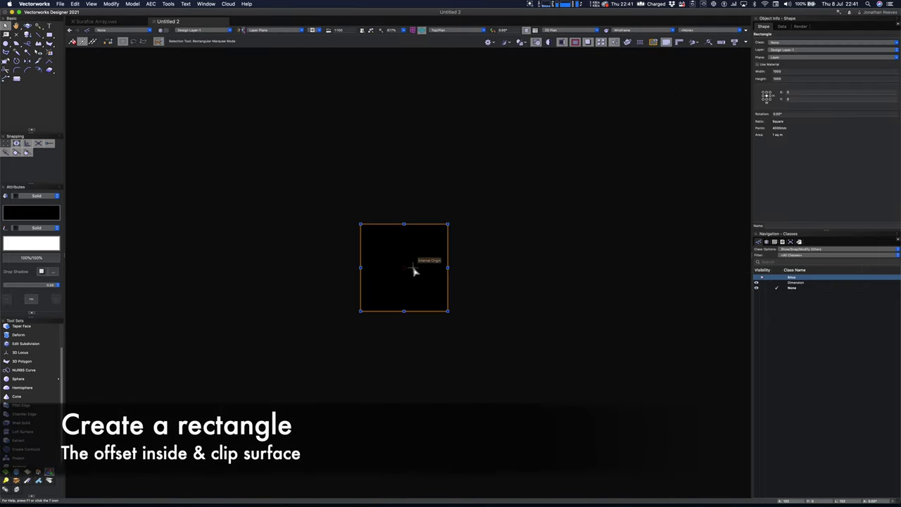
key(o)
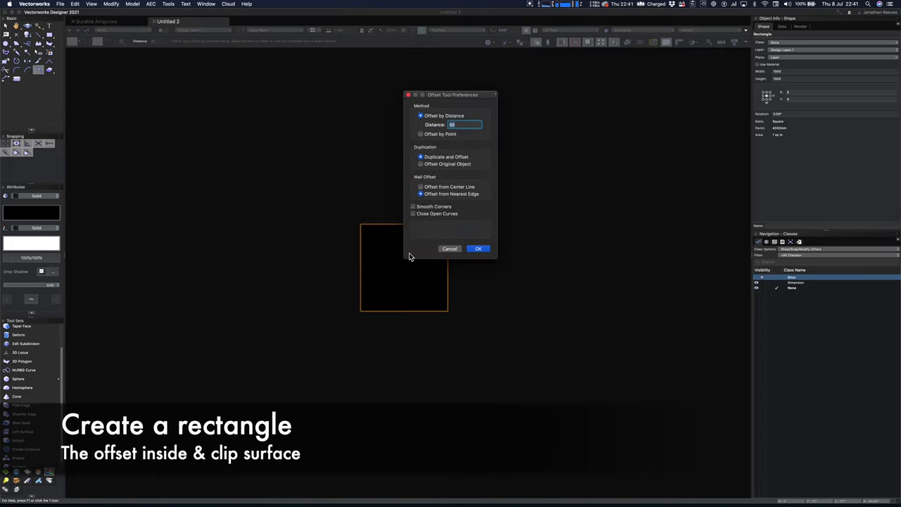
key(Return)
click(404, 241)
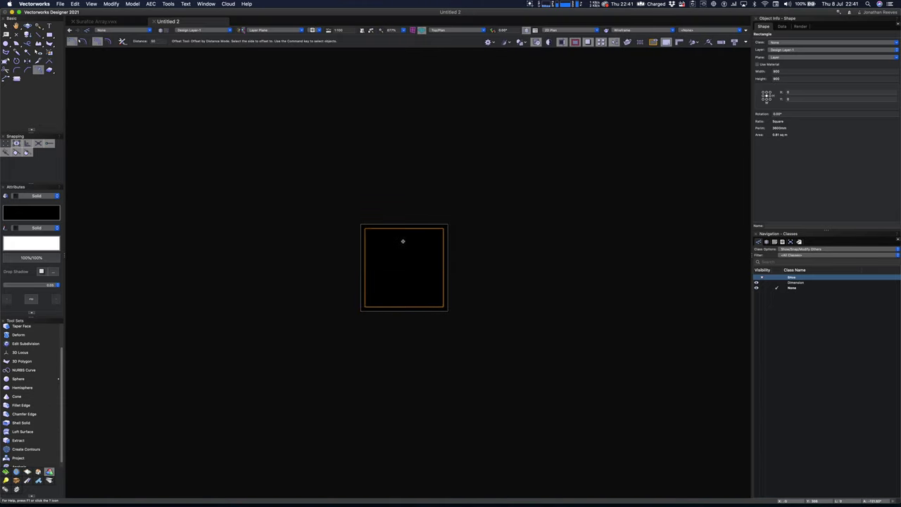
key(x)
drag(322, 195, 488, 346)
right_click(414, 228)
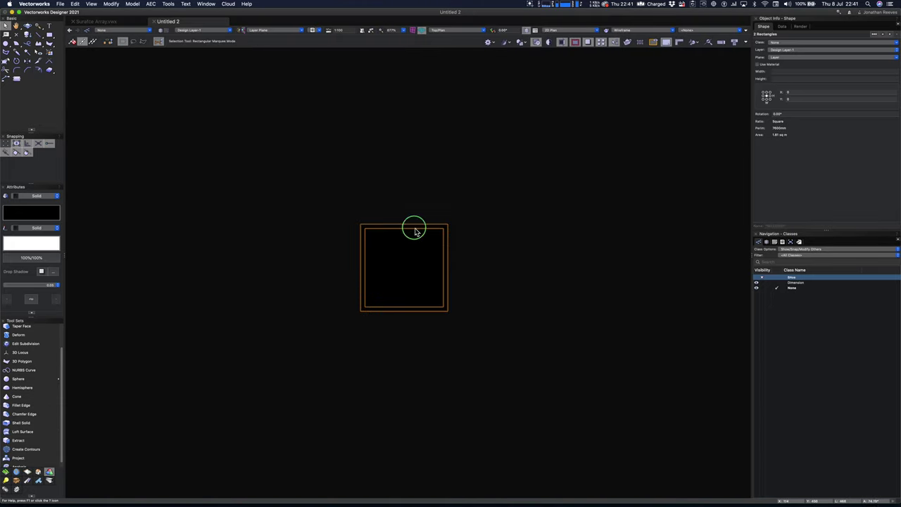
click(434, 322)
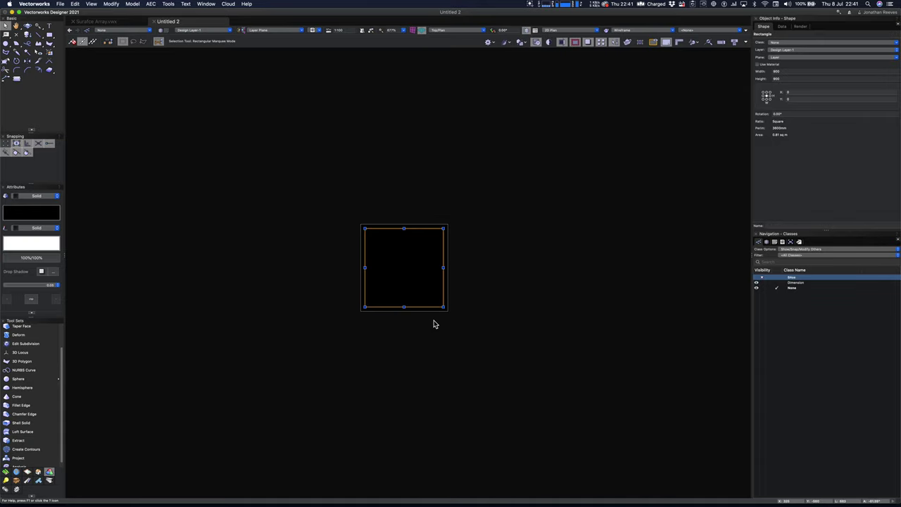
click(550, 43)
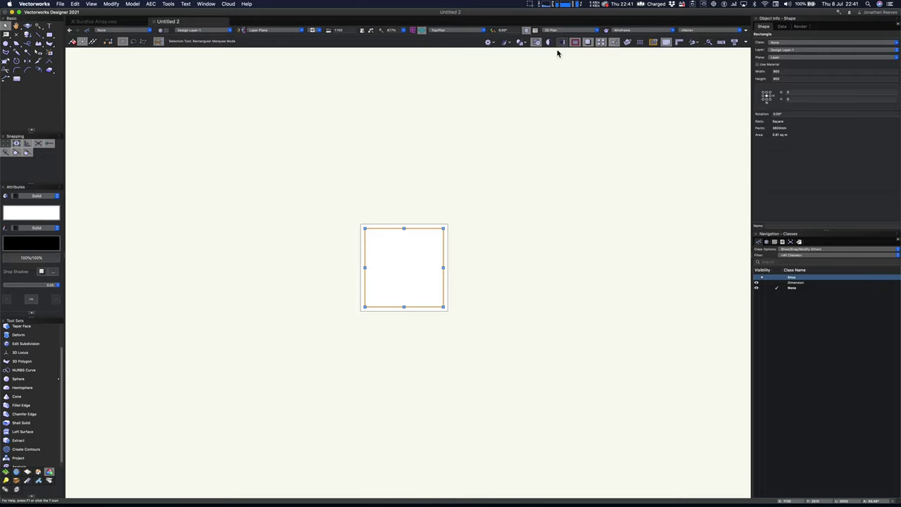
Extrude the 900 × 900 inner square into a 10 mm thick pane
double_click(134, 4)
click(133, 4)
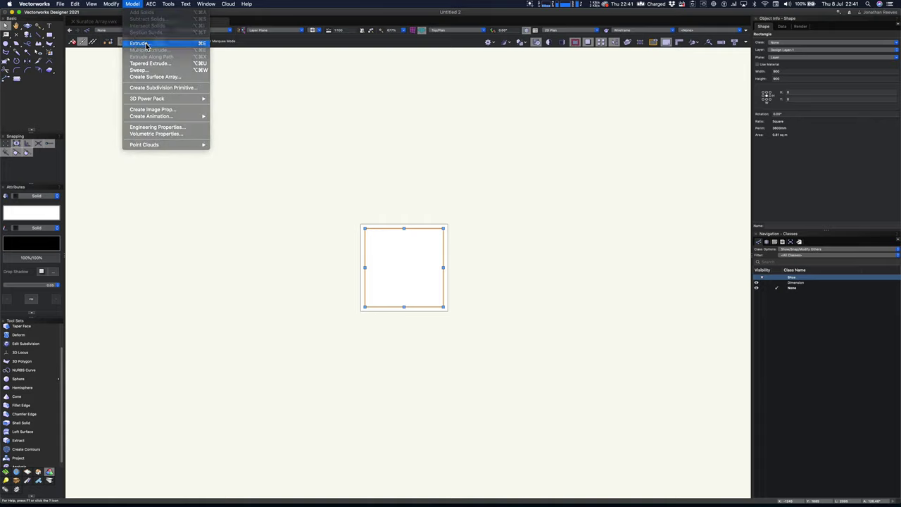
click(144, 44)
text(10)
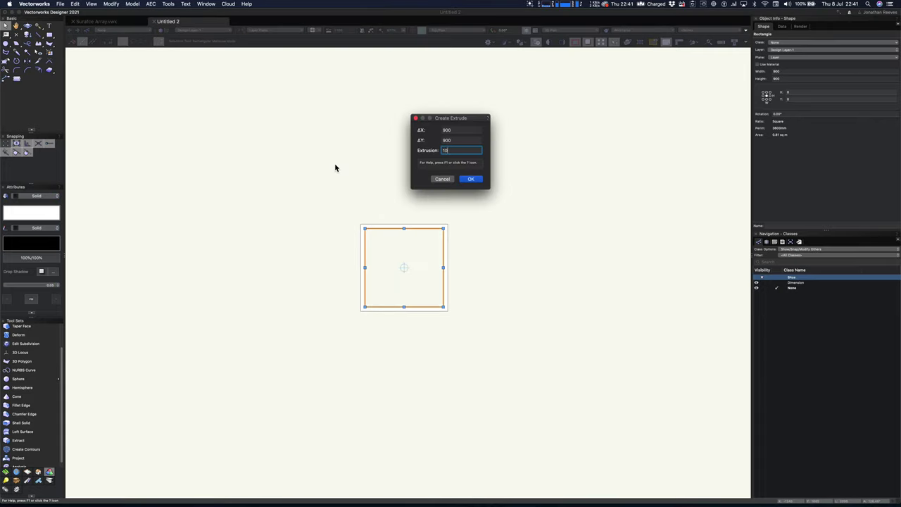
key(Return)
Put the pane in a new Glass class textured Glass Clear Blue, shown shaded in isometric
click(788, 43)
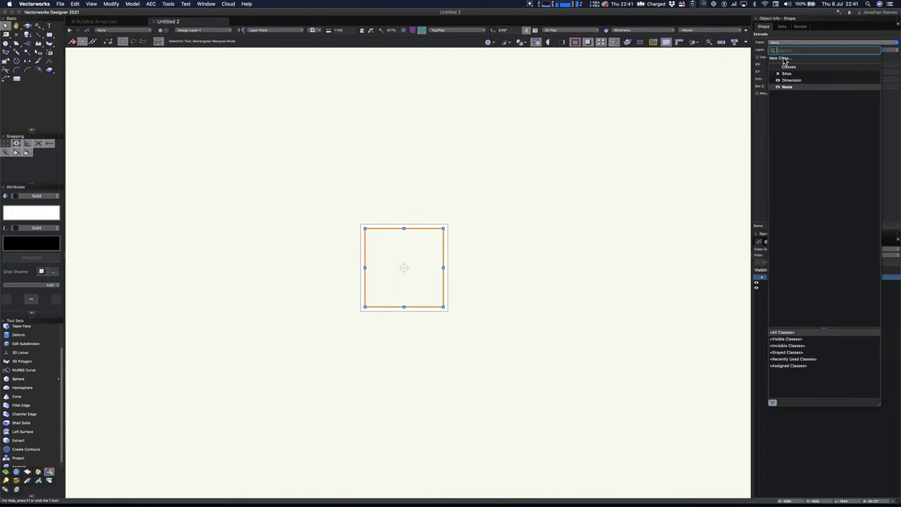
click(782, 58)
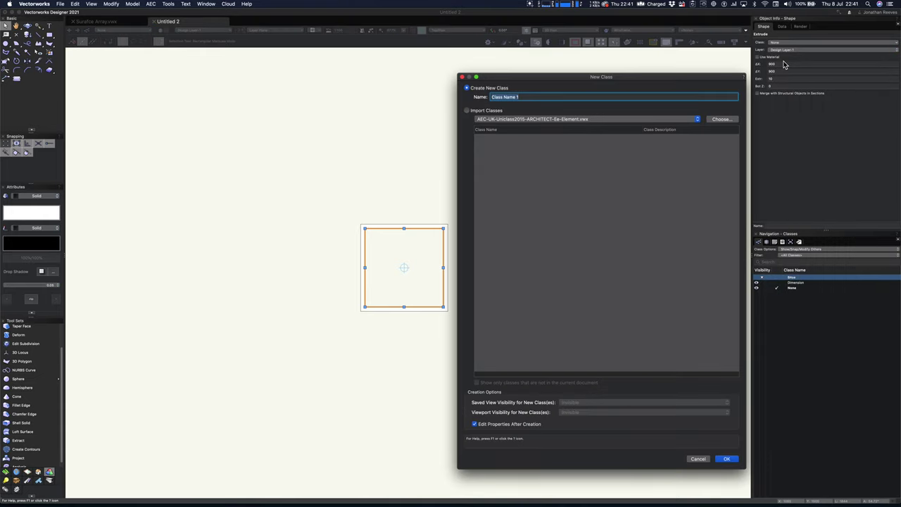
text(O)
key(Return)
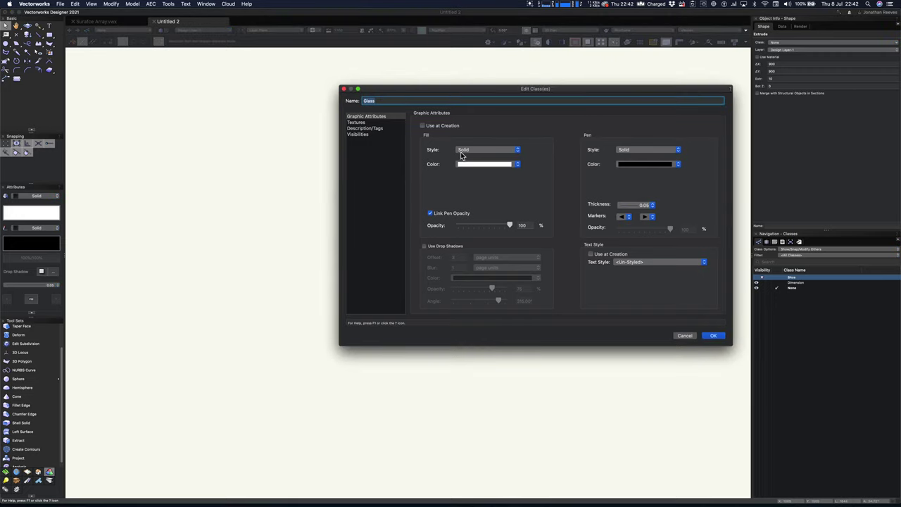
click(376, 123)
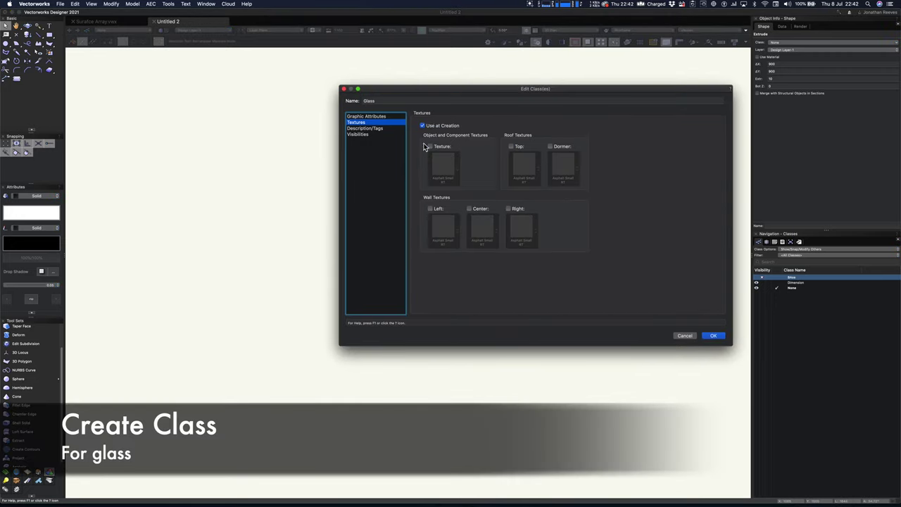
click(430, 146)
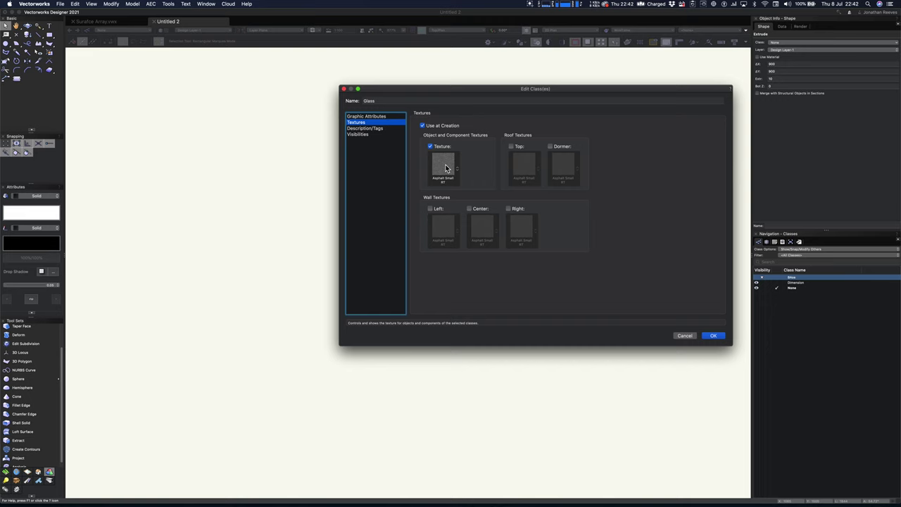
click(445, 170)
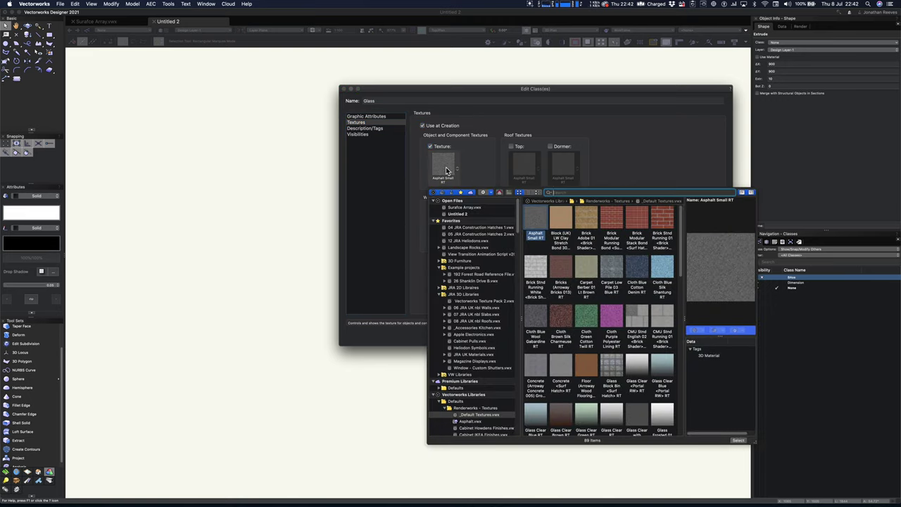
click(665, 369)
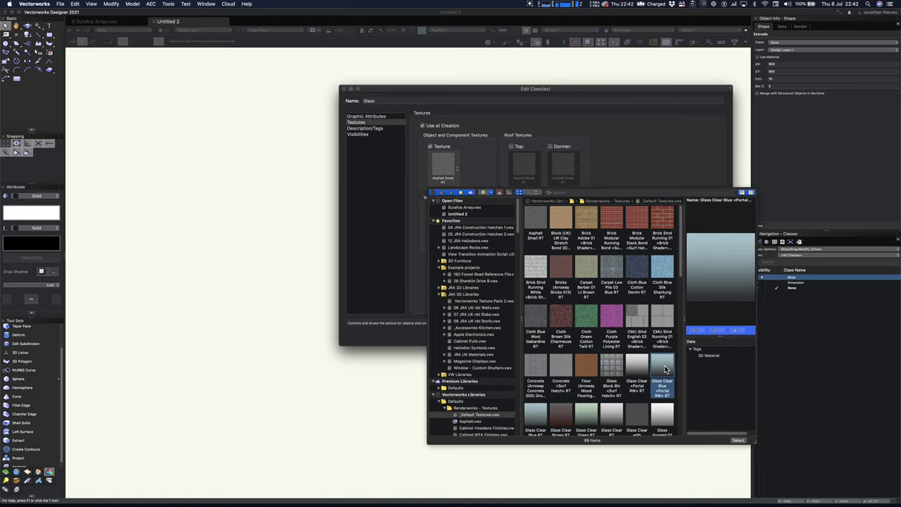
double_click(665, 369)
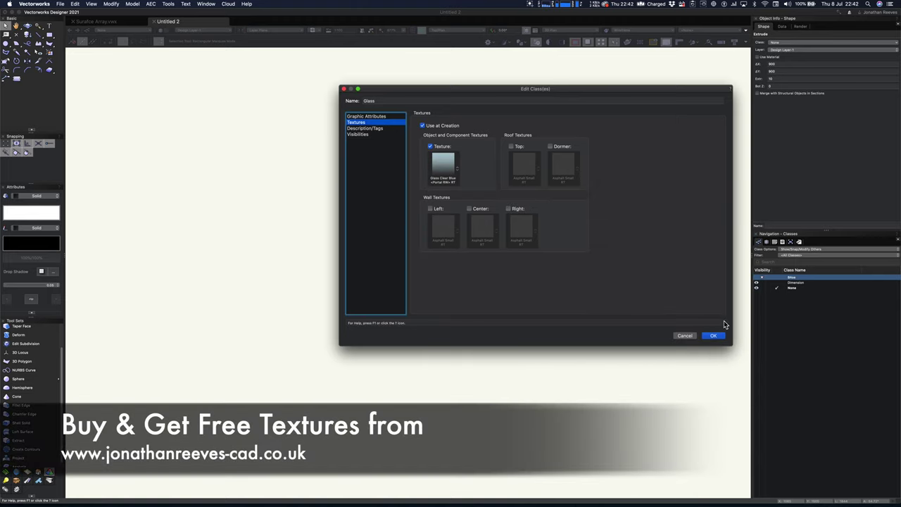
click(713, 336)
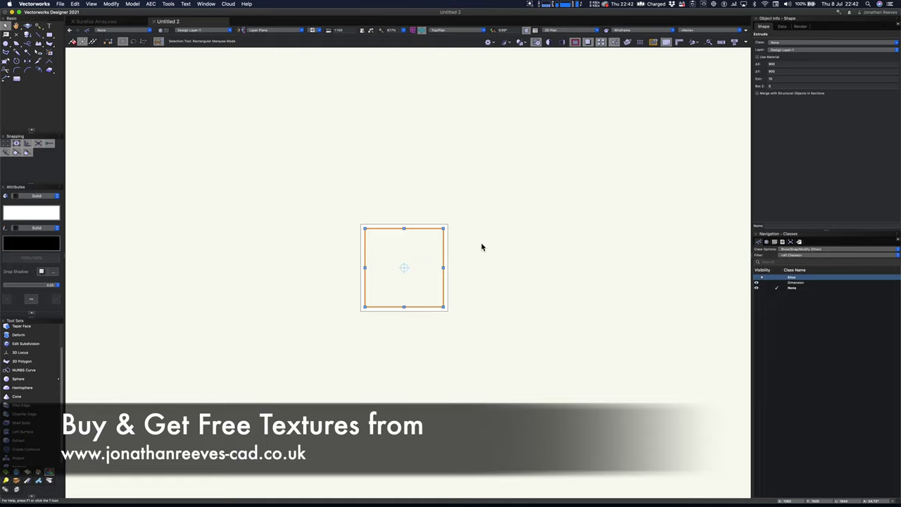
key(KP_3)
key(super+shift+g)
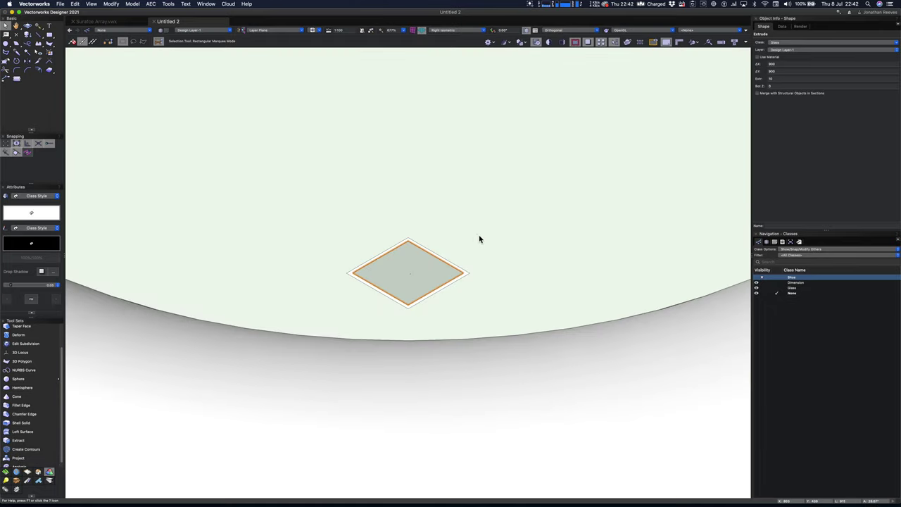
Extrude the frame around the glass pane 50 high
click(478, 234)
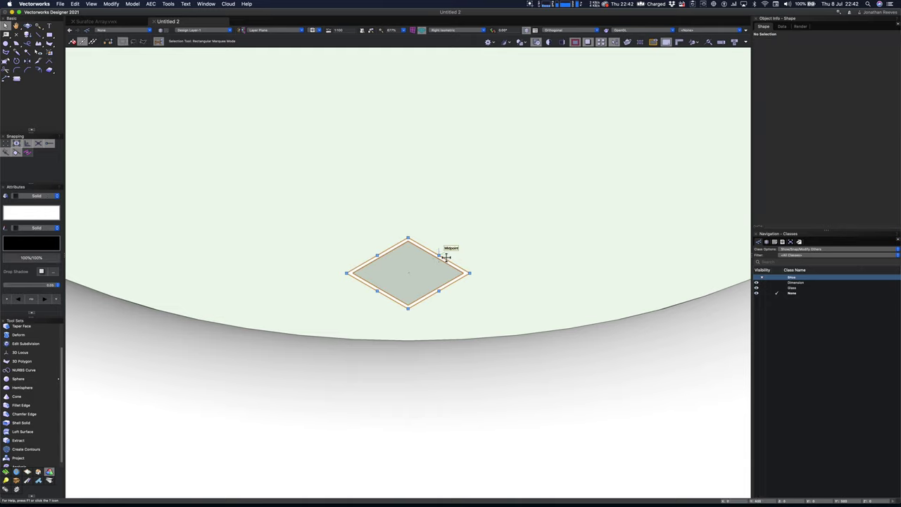
click(445, 256)
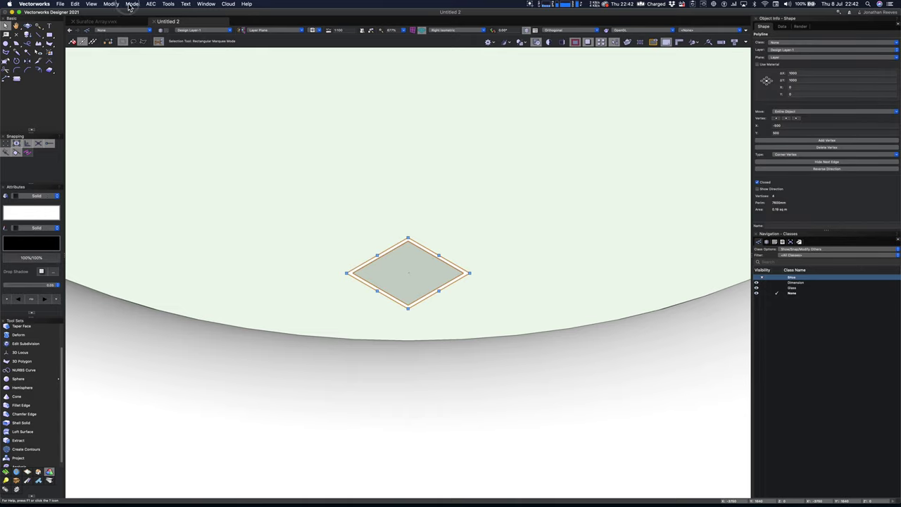
click(133, 3)
click(141, 46)
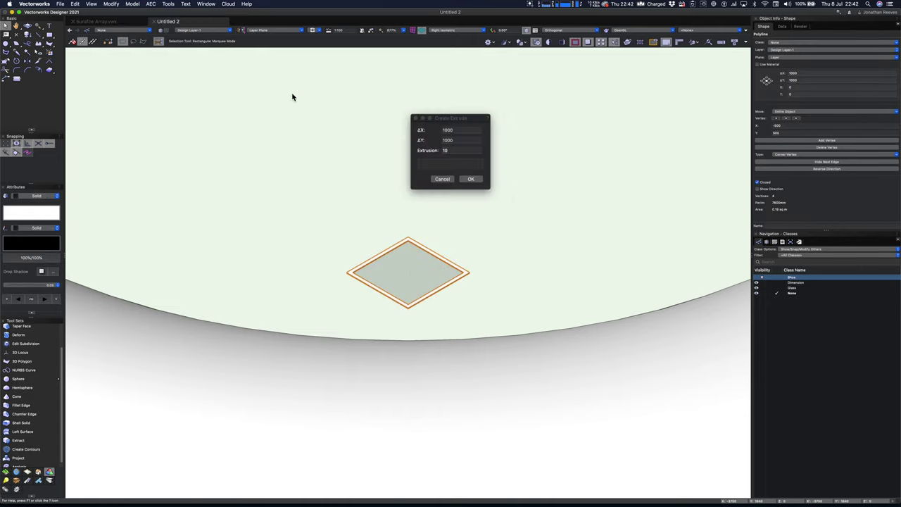
text(10)
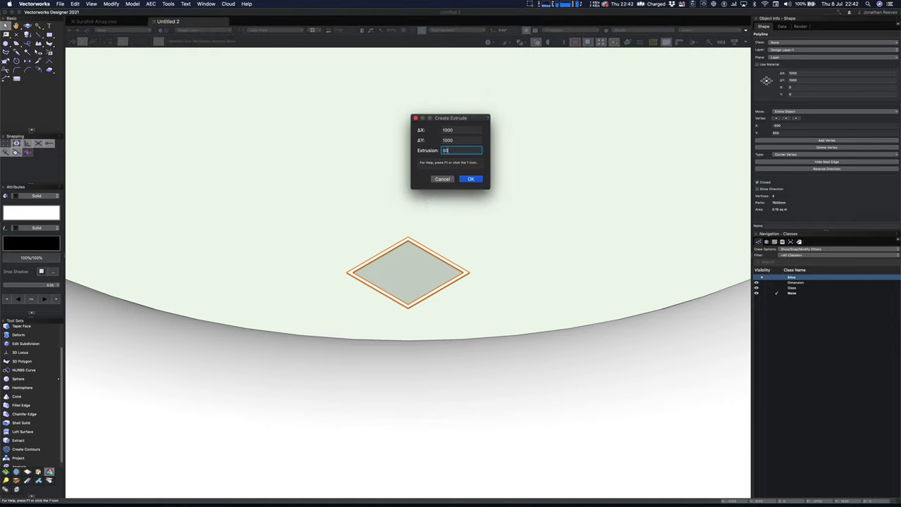
key(Return)
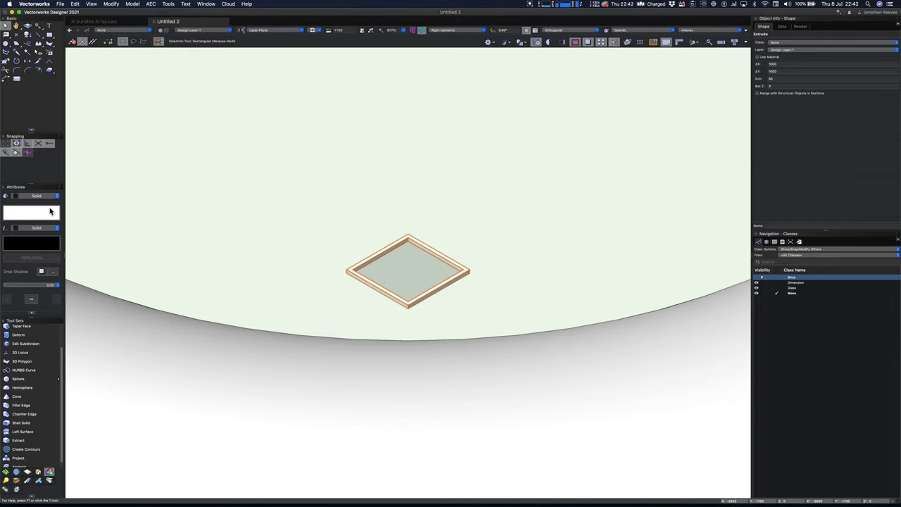
Assign the frame to a new Frame class and set that class's fill colour
click(774, 42)
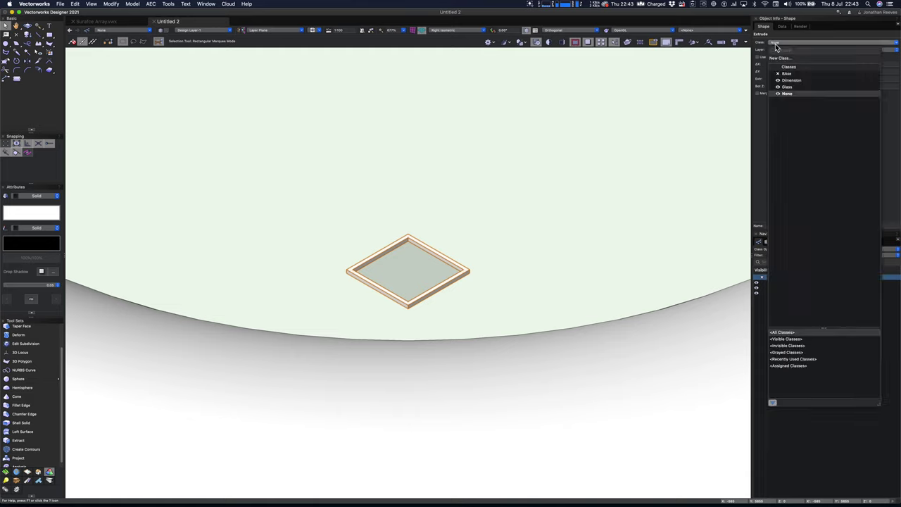
click(780, 58)
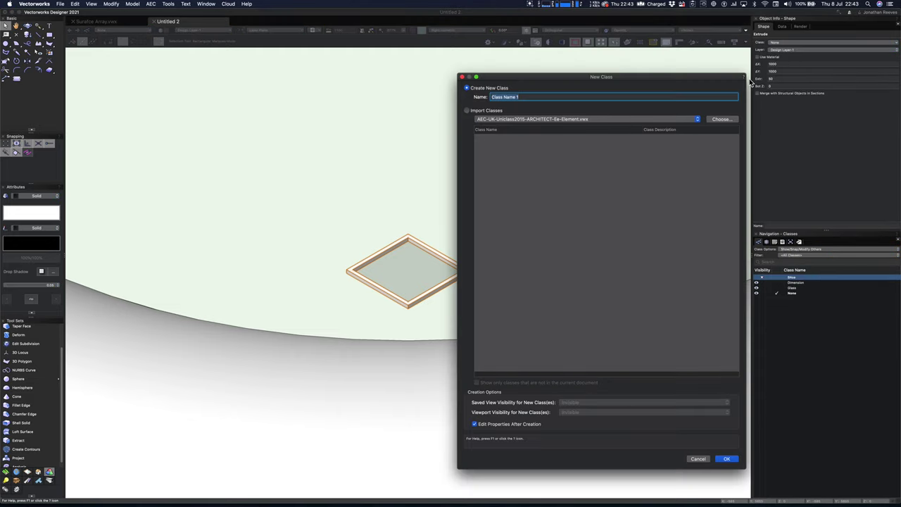
text(Frame)
key(Return)
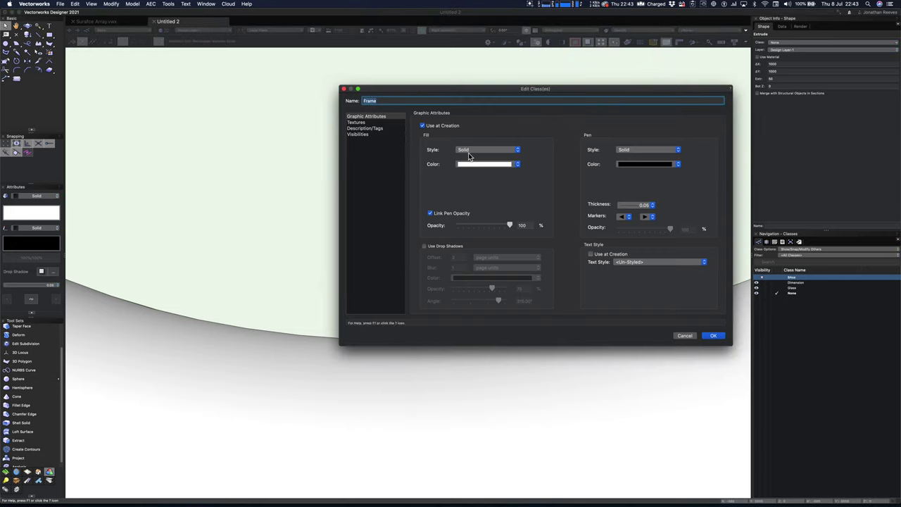
click(476, 167)
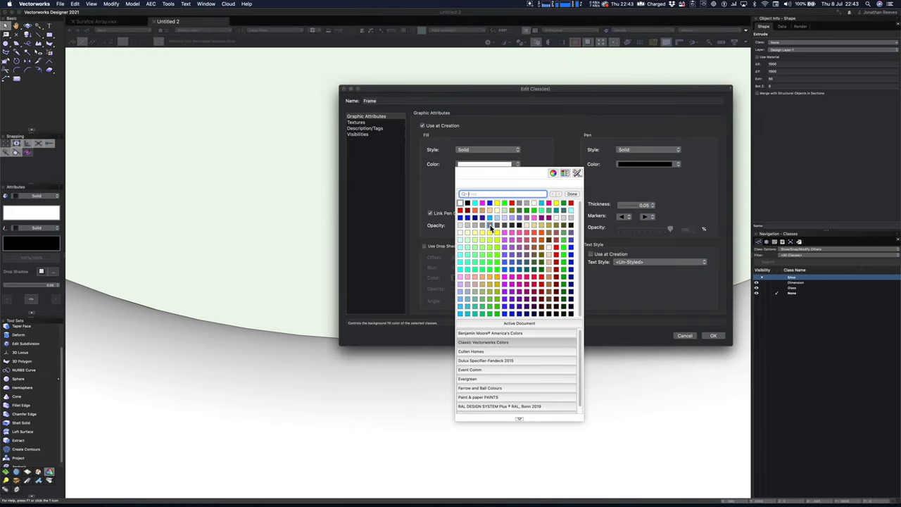
click(479, 226)
key(Return)
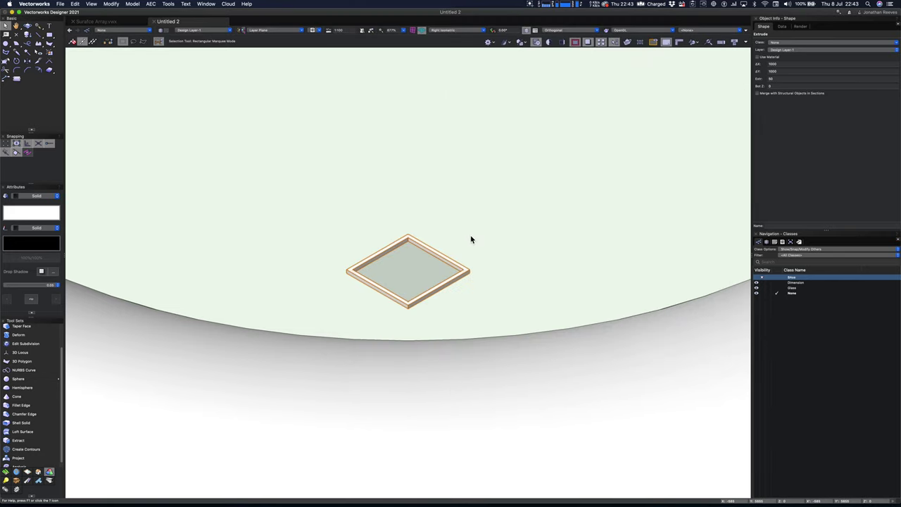
Select the square frame, glass pane and torus surface together
click(350, 221)
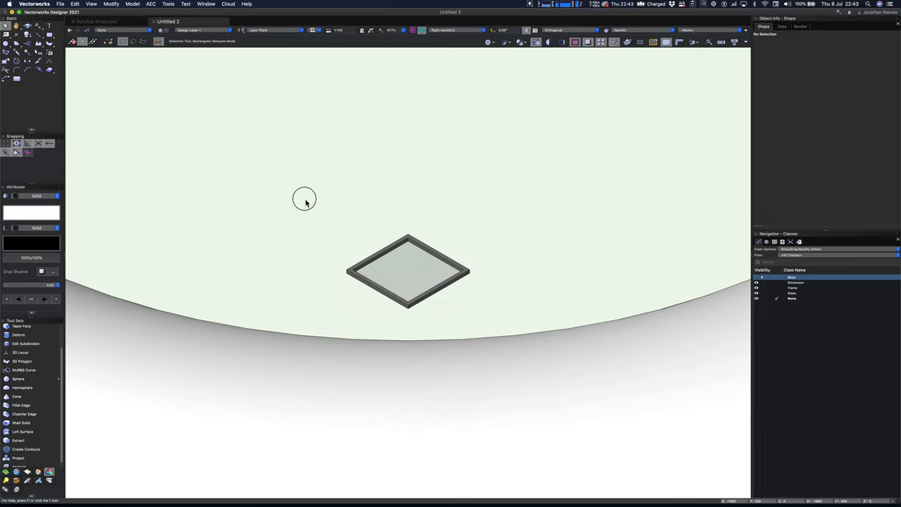
drag(304, 197, 490, 328)
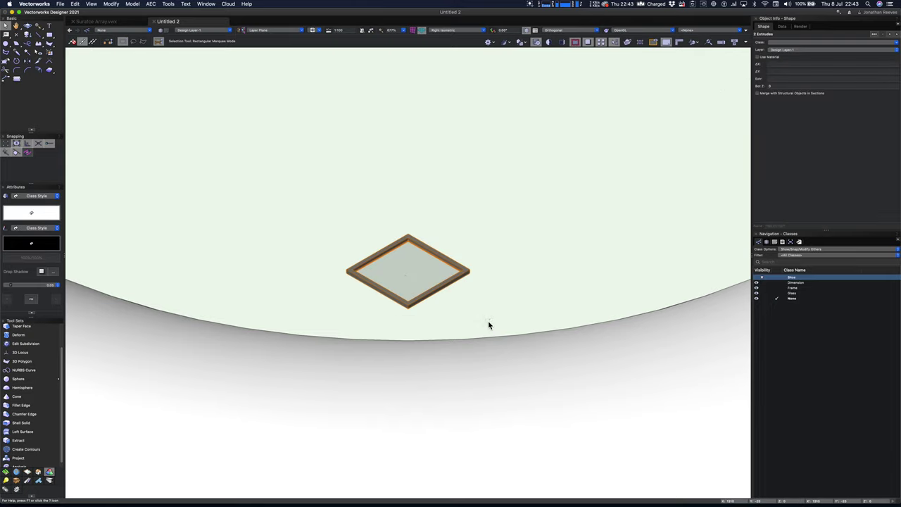
key(super+6)
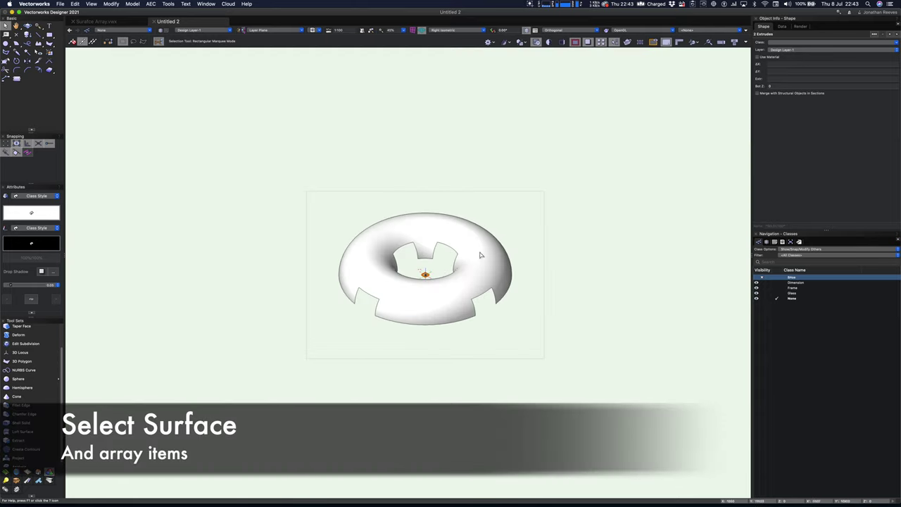
shift+click(479, 252)
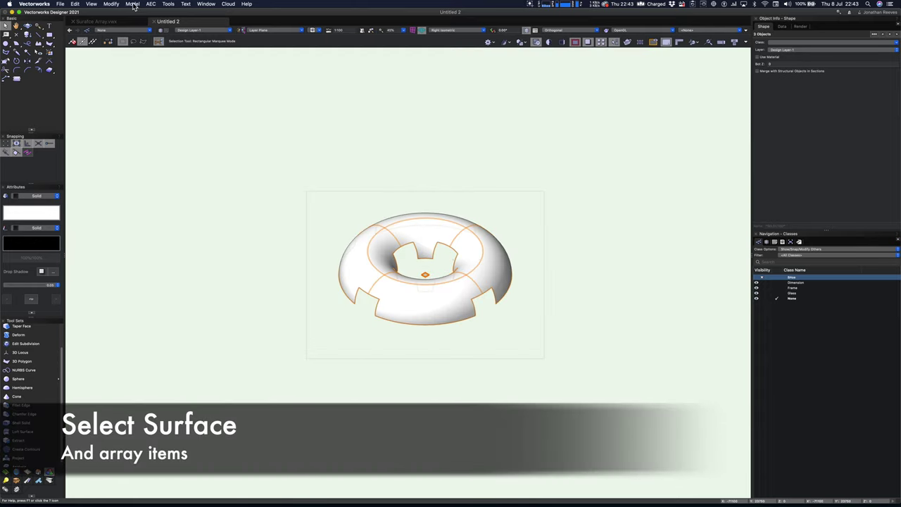
key(super+6)
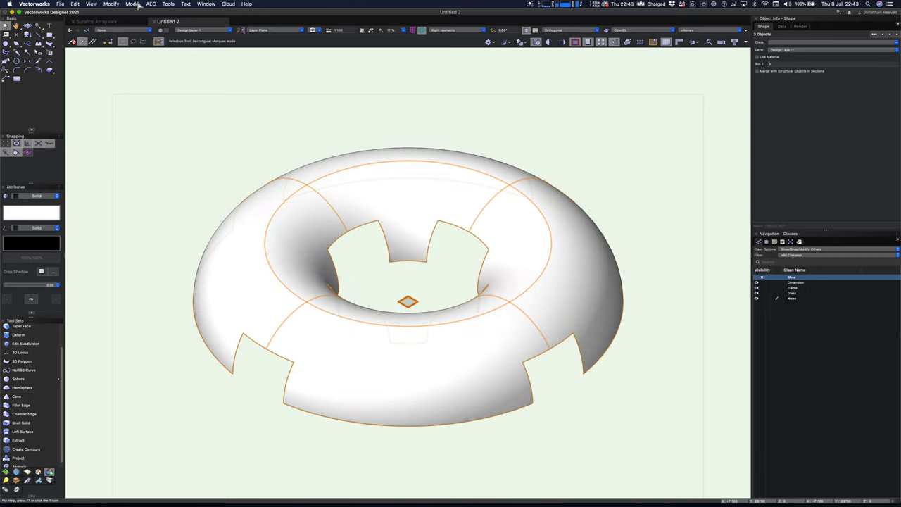
click(135, 4)
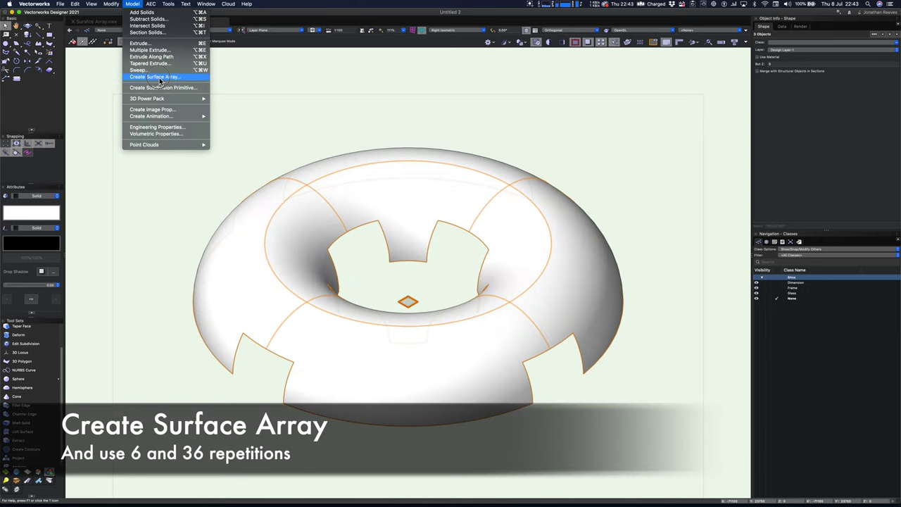
Array the frame and glass over the torus with 6 X and 36 Y repetitions
click(160, 79)
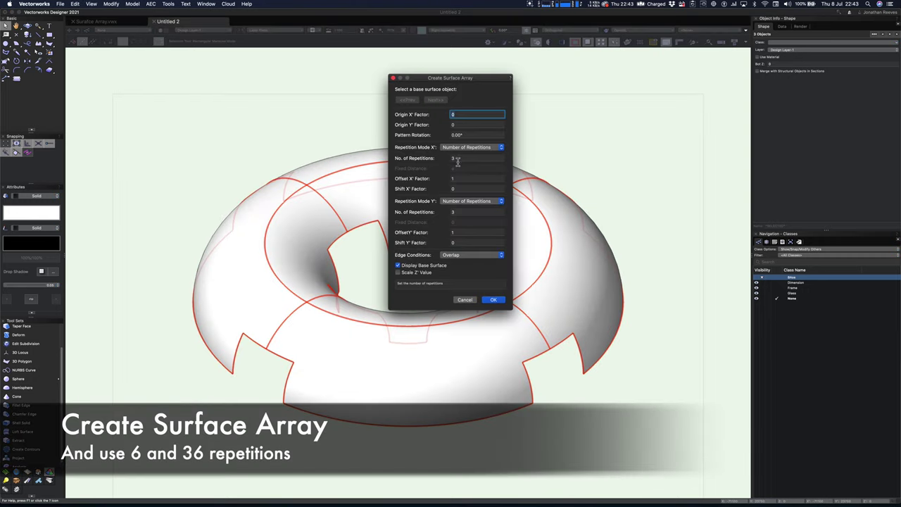
double_click(453, 159)
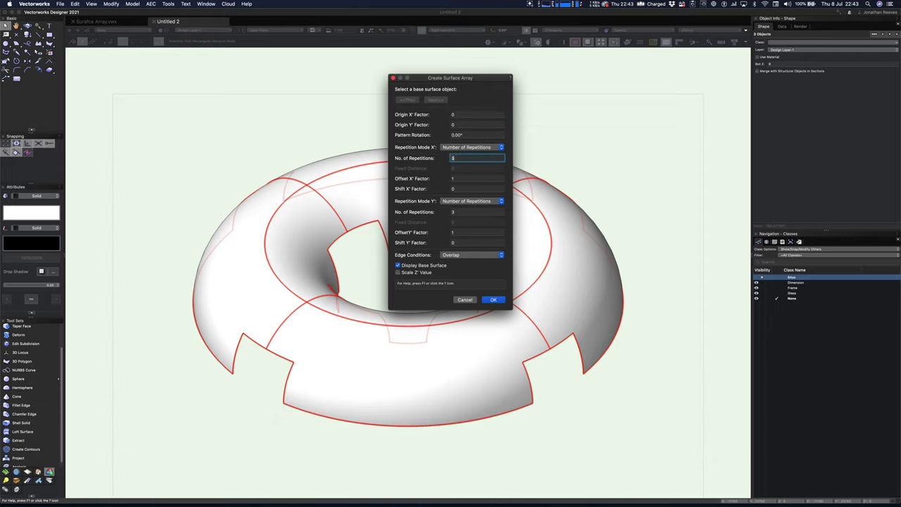
text(8)
double_click(451, 213)
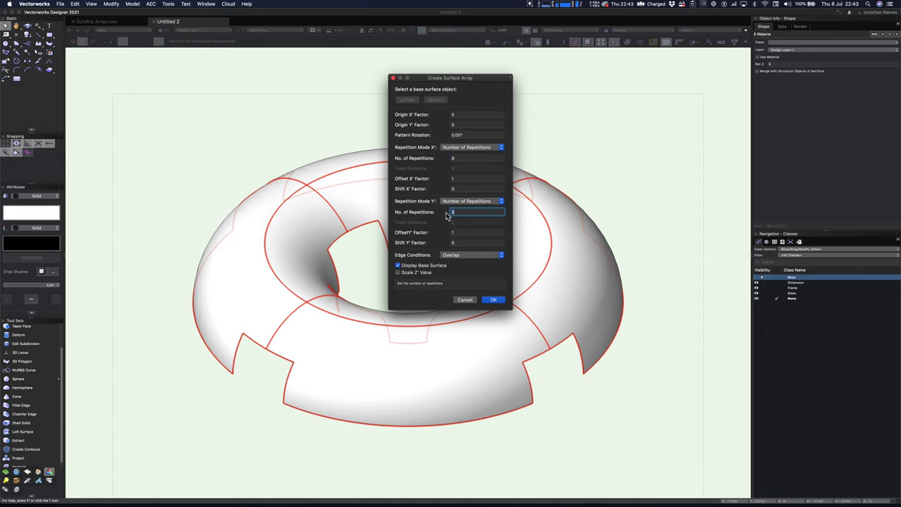
click(494, 300)
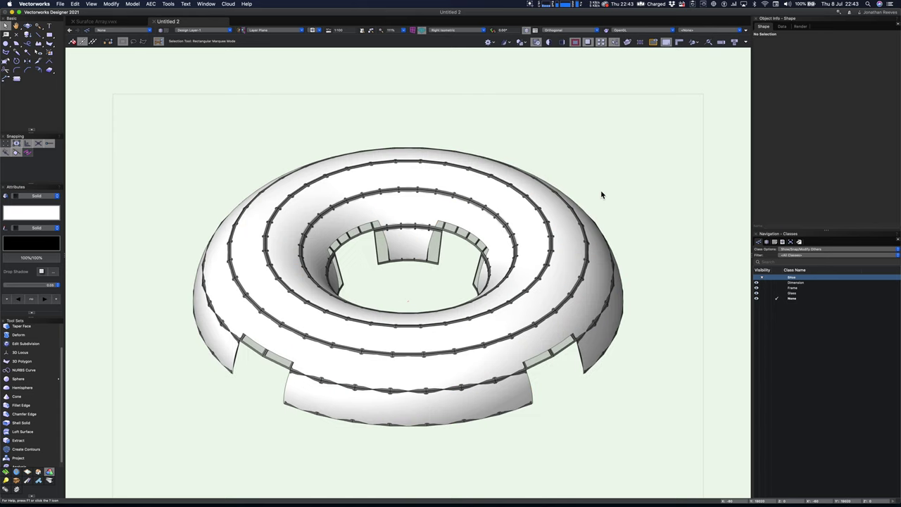
Turn off Display Base Surface on the surface array to hide the torus
click(546, 263)
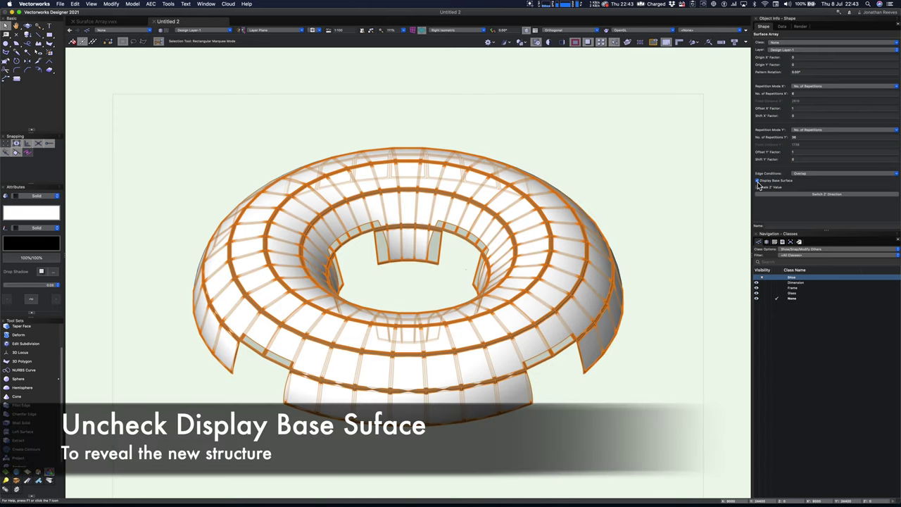
click(758, 181)
key(shift+c)
mouse_move(457, 275)
mouse_down()
mouse_move(450, 277)
mouse_move(443, 189)
mouse_move(384, 190)
mouse_move(329, 283)
mouse_move(345, 297)
mouse_move(381, 295)
mouse_up()
key(x)
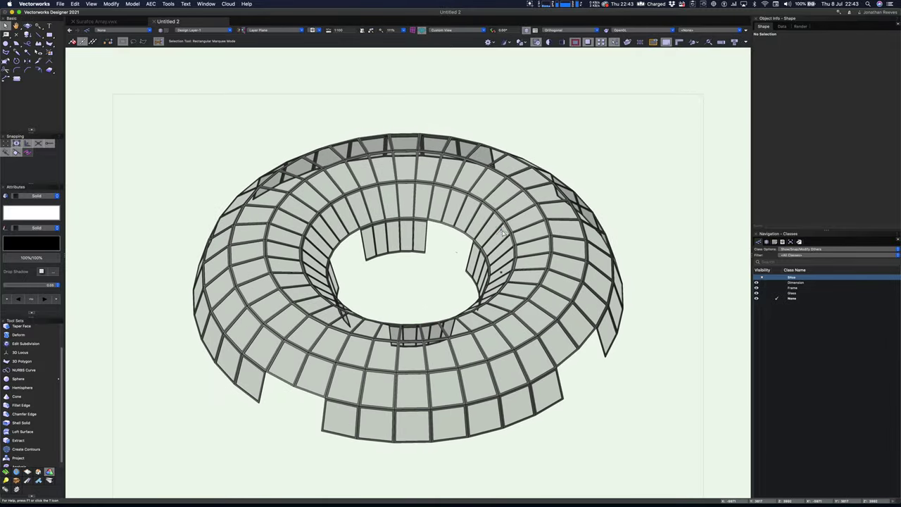
Raise the surface array's Y repetitions to 48 for denser ring windows
click(500, 230)
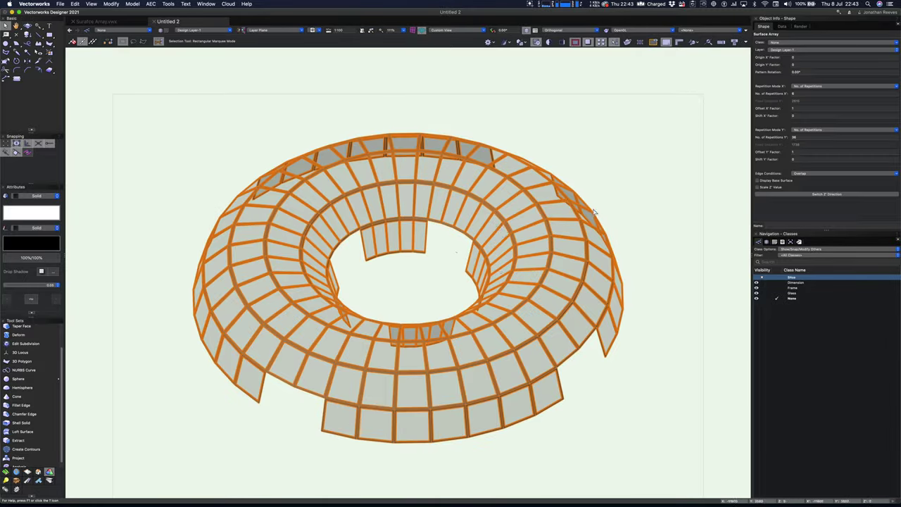
click(799, 138)
key(Return)
key(shift+c)
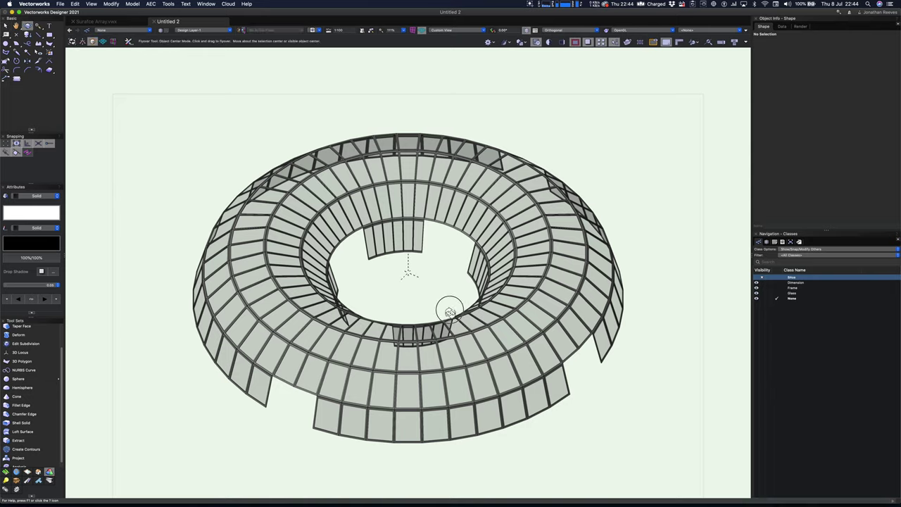
drag(450, 310, 197, 145)
Save the drawing as 'Surafce Array 2.vwx' in the Surafe Arrays folder
key(super+s)
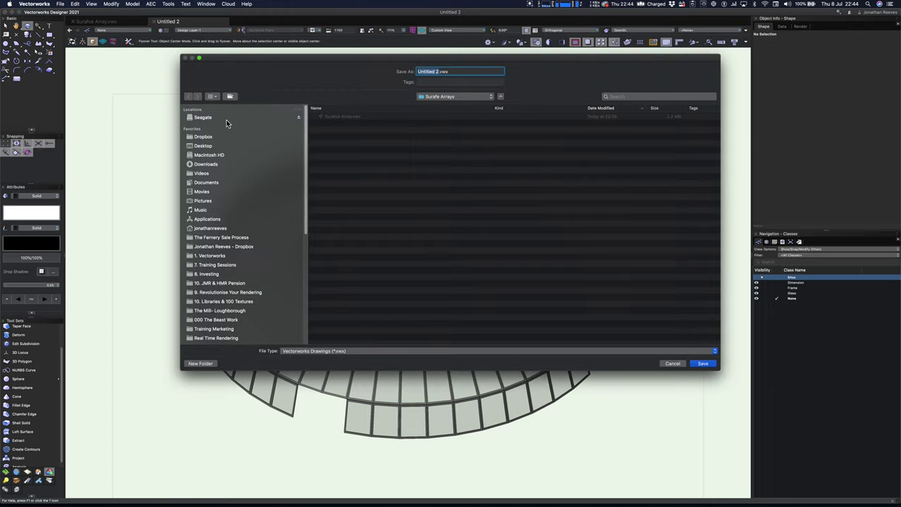
click(338, 118)
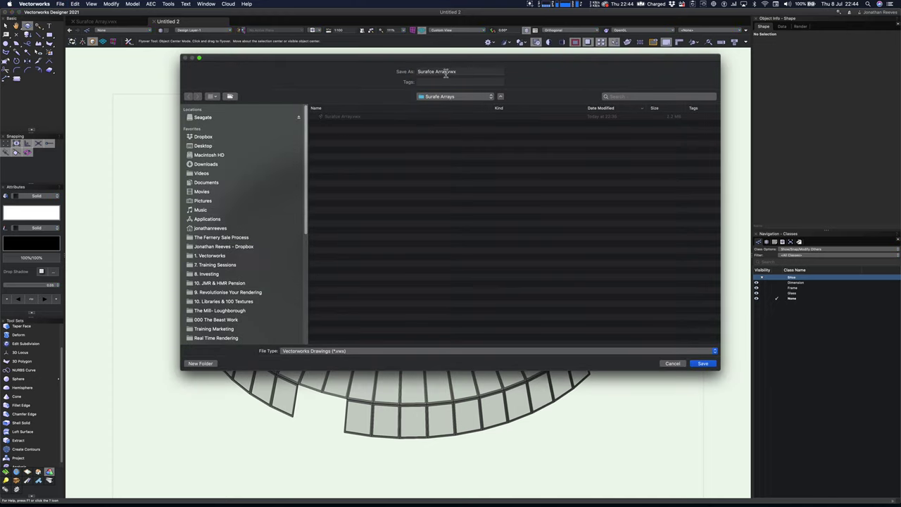
click(445, 72)
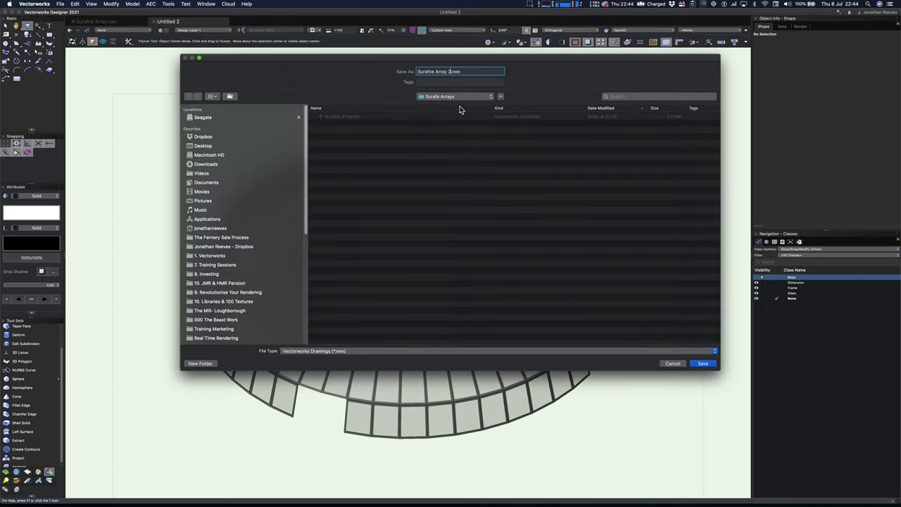
click(405, 190)
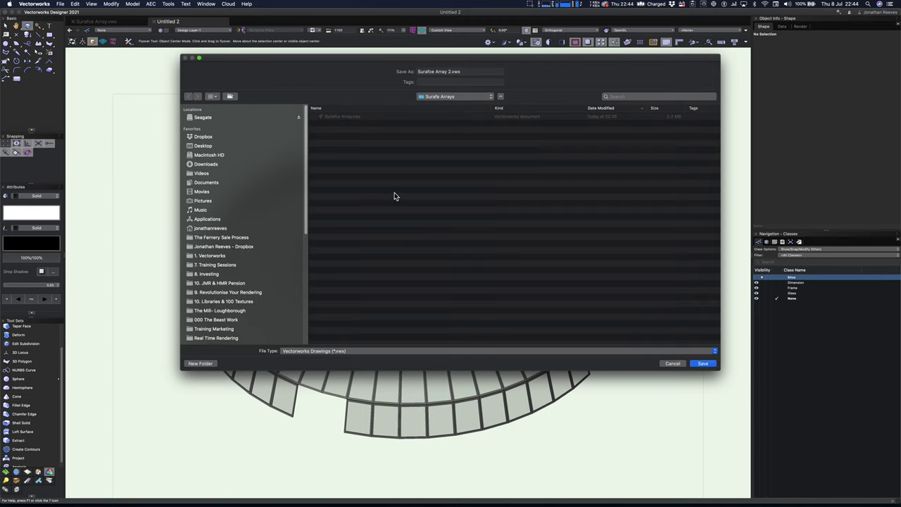
key(Return)
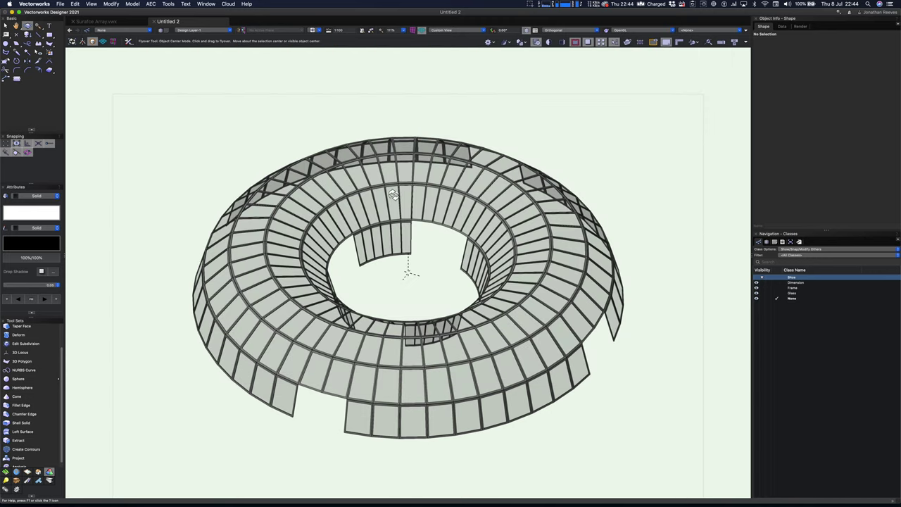
Draw a 15048-radius circle around the ring in Top/Plan and extrude it -100
key(x)
key(super+5)
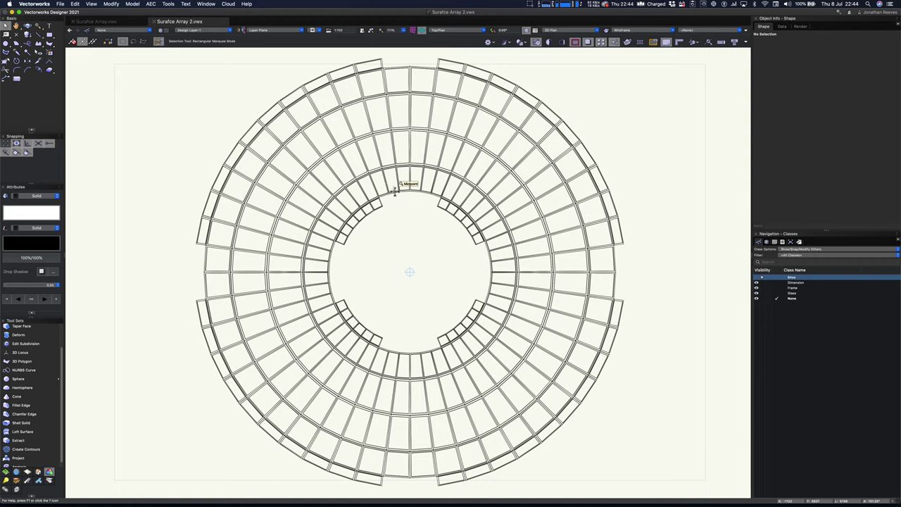
key(6)
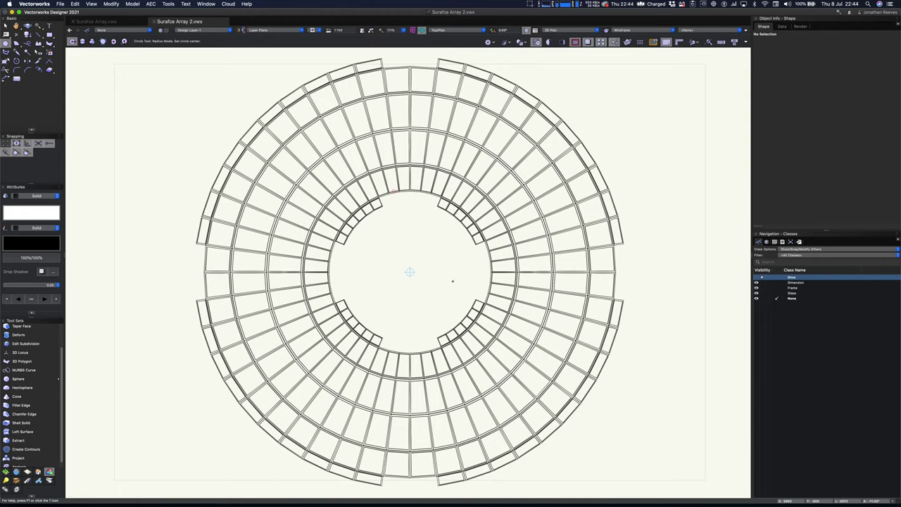
click(410, 272)
scroll(411, 262, down, 2)
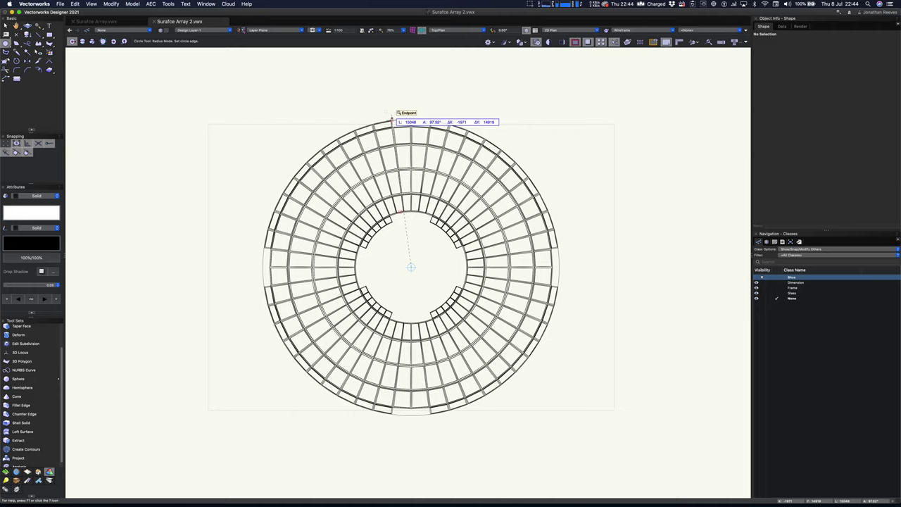
click(392, 119)
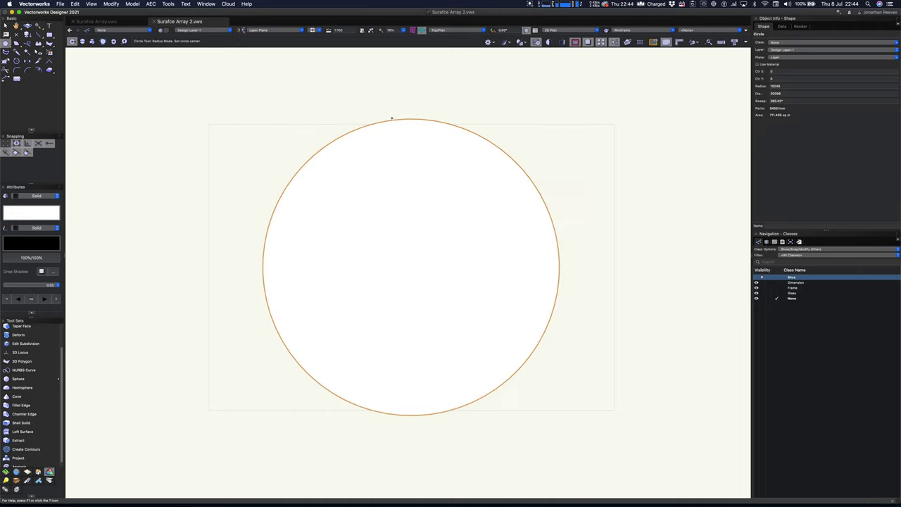
click(132, 4)
click(151, 44)
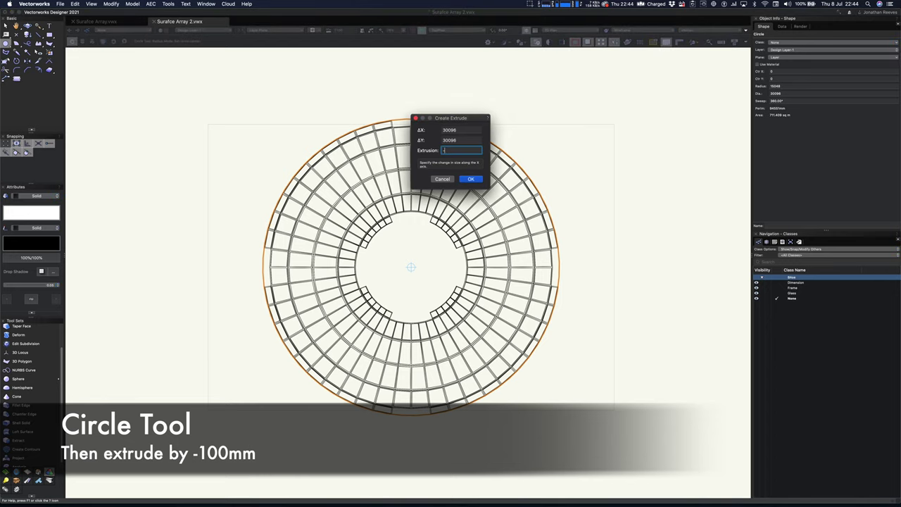
key(Return)
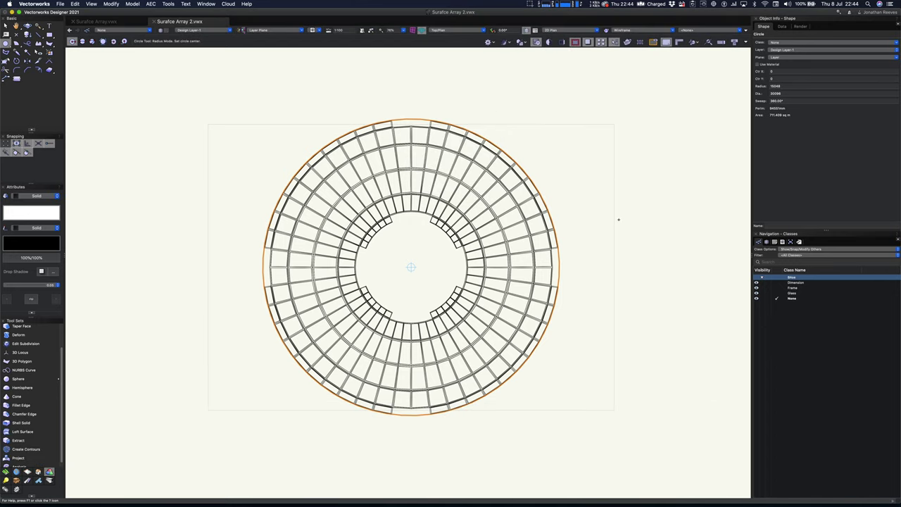
Apply the Wood-Ash Cladding texture to the base disc in Right Isometric view
key(x)
key(3)
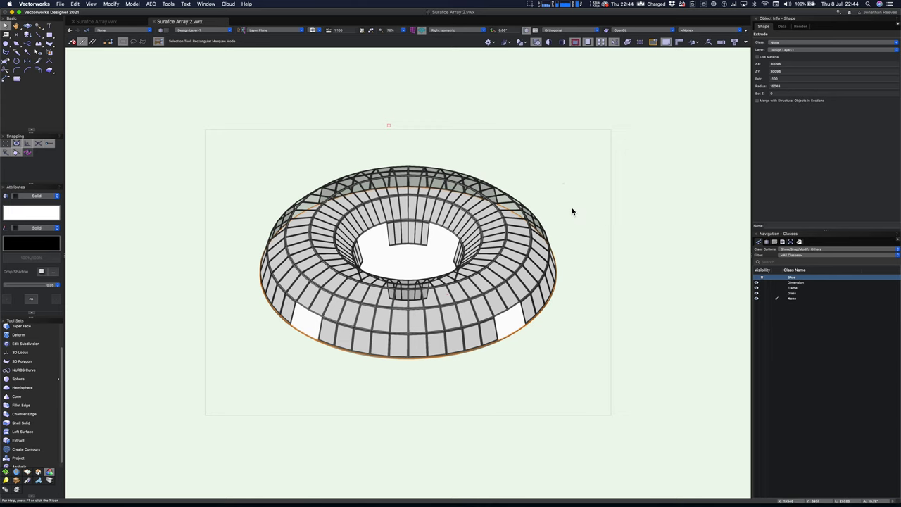
scroll(546, 214, up, 3)
key(super+r)
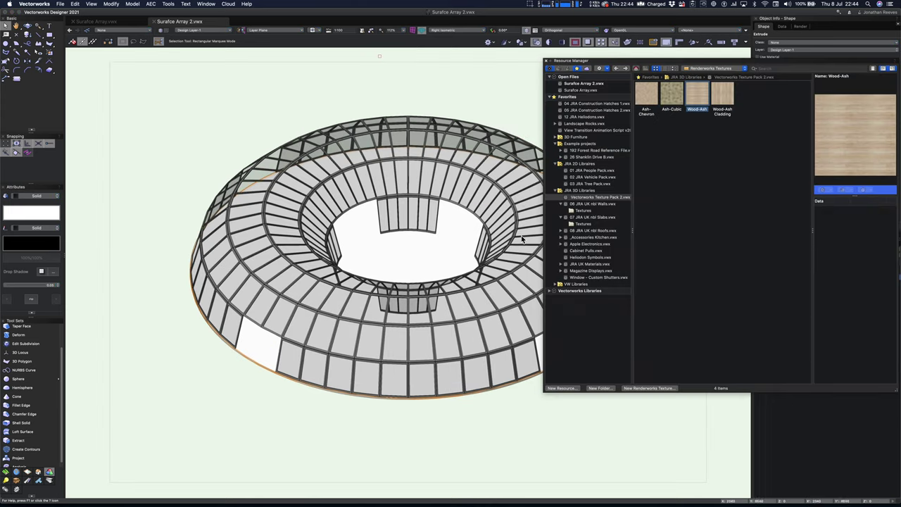
double_click(717, 99)
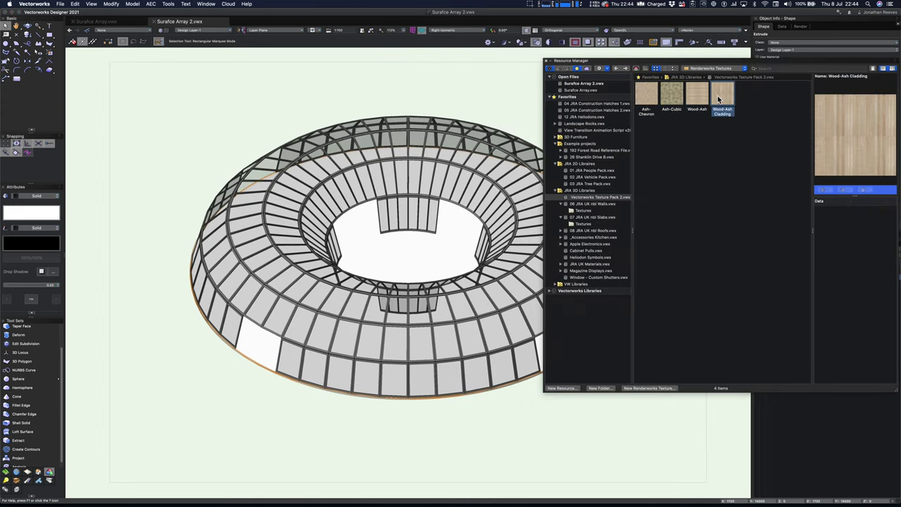
click(548, 62)
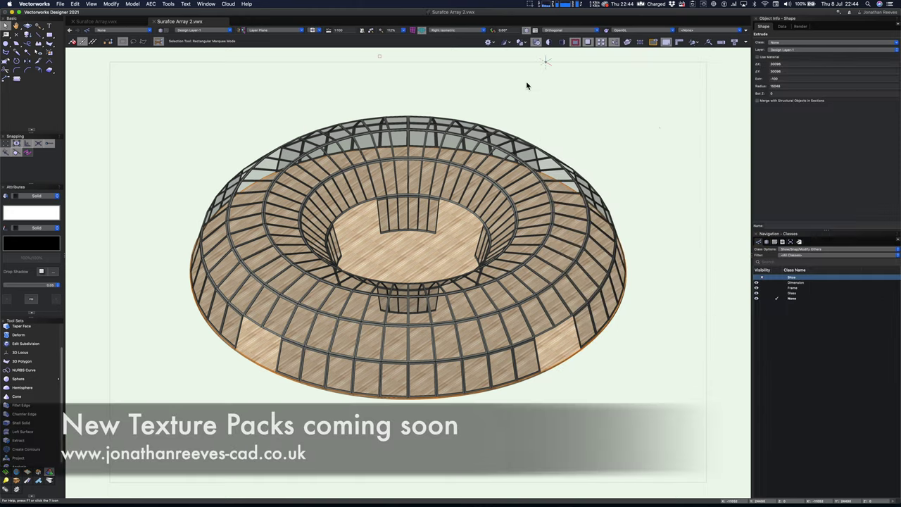
Orbit around the dome to view it at an angle from above
key(shift+c)
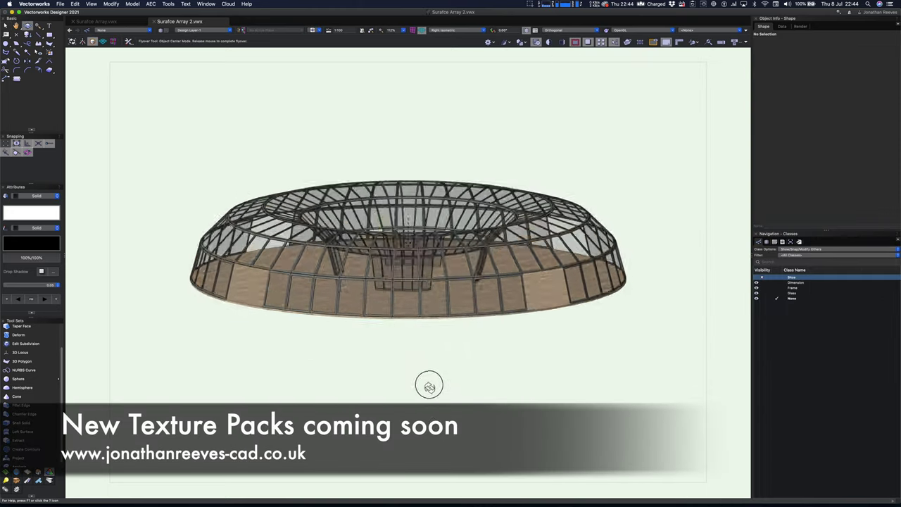
drag(429, 386, 399, 418)
key(x)
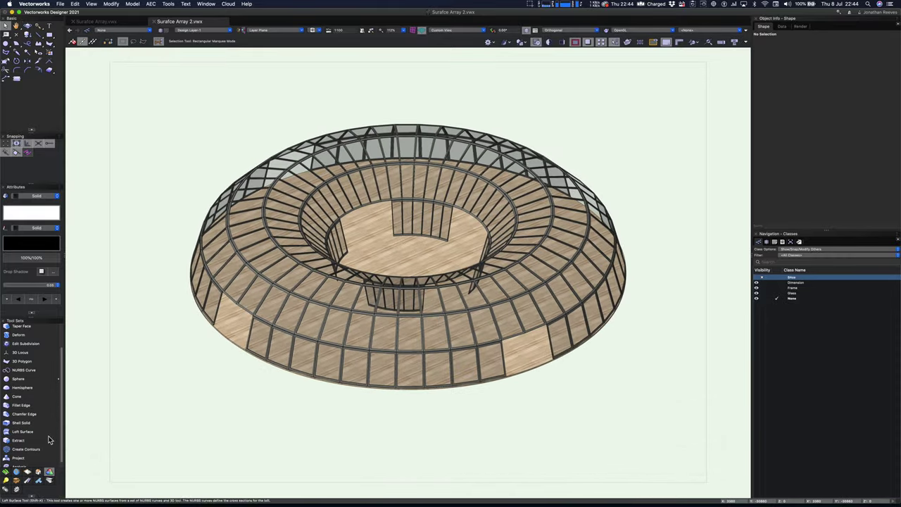
Place a Heliodon sun with the London settings
click(7, 481)
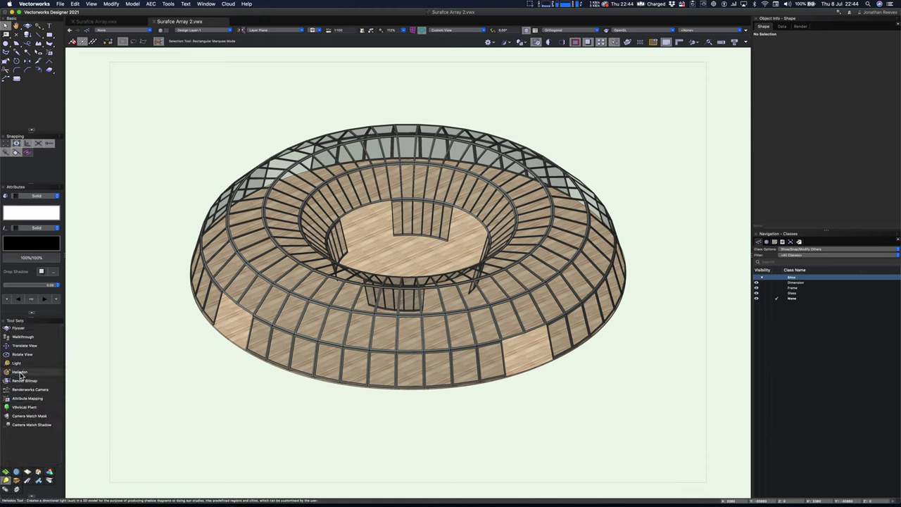
click(206, 361)
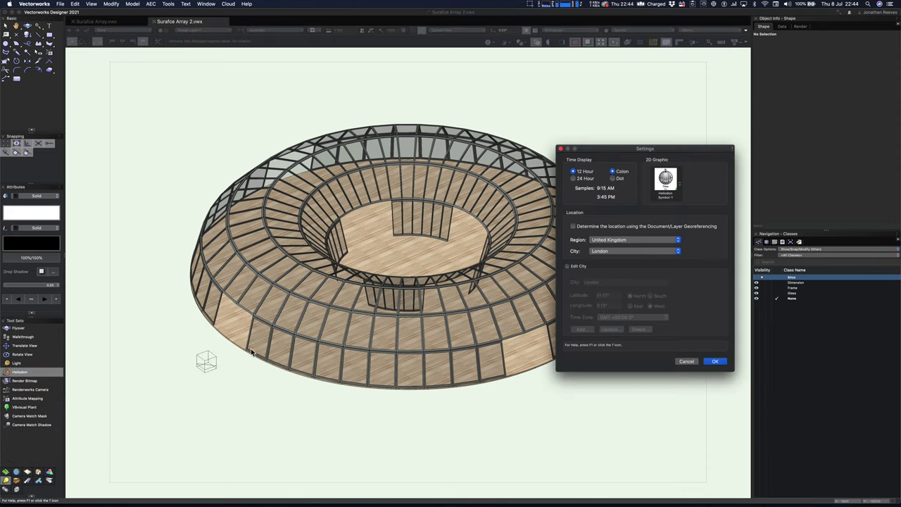
click(715, 361)
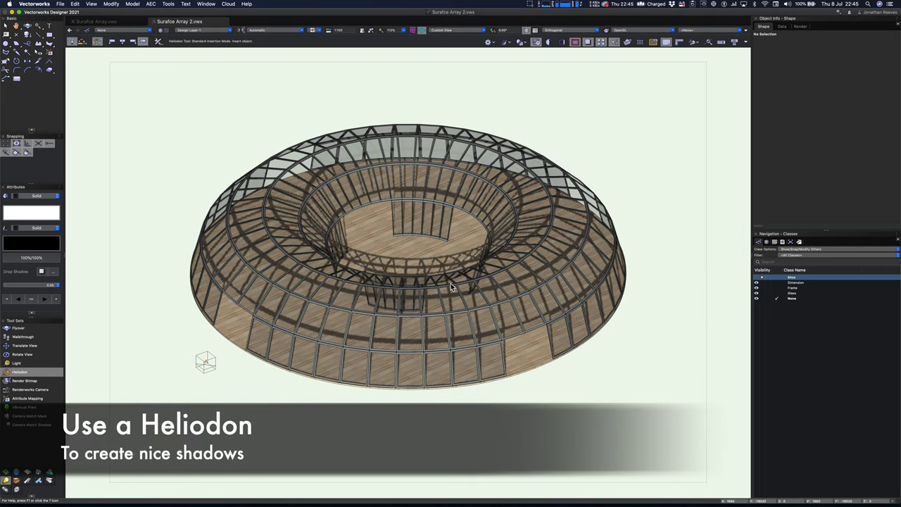
Enable shadows at Medium quality in the OpenGL rendering options
click(623, 30)
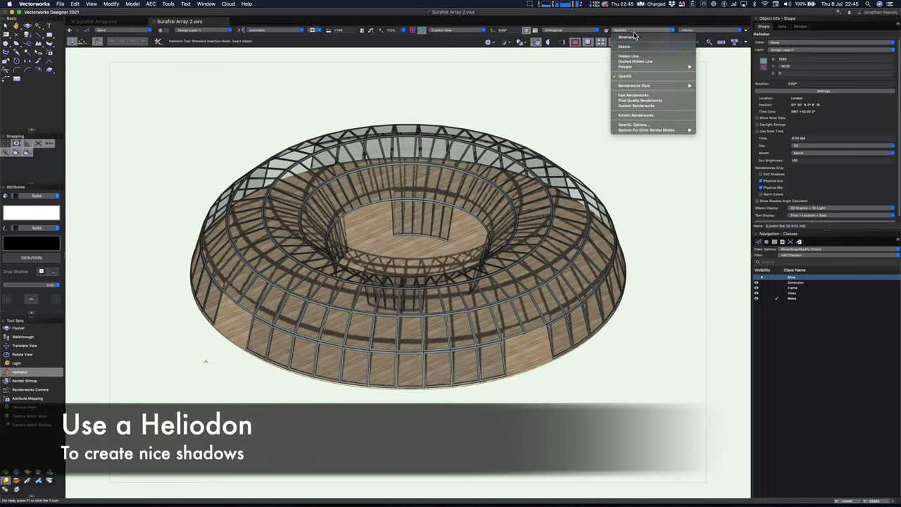
click(638, 126)
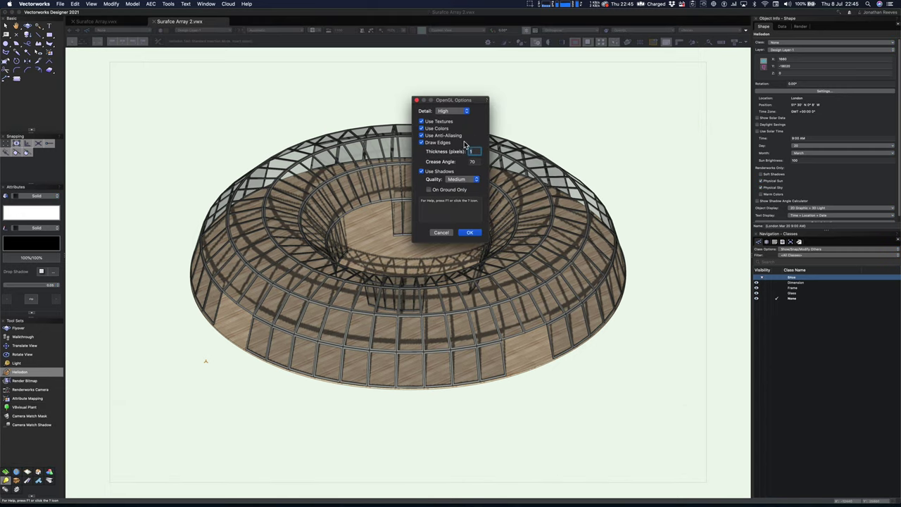
click(458, 180)
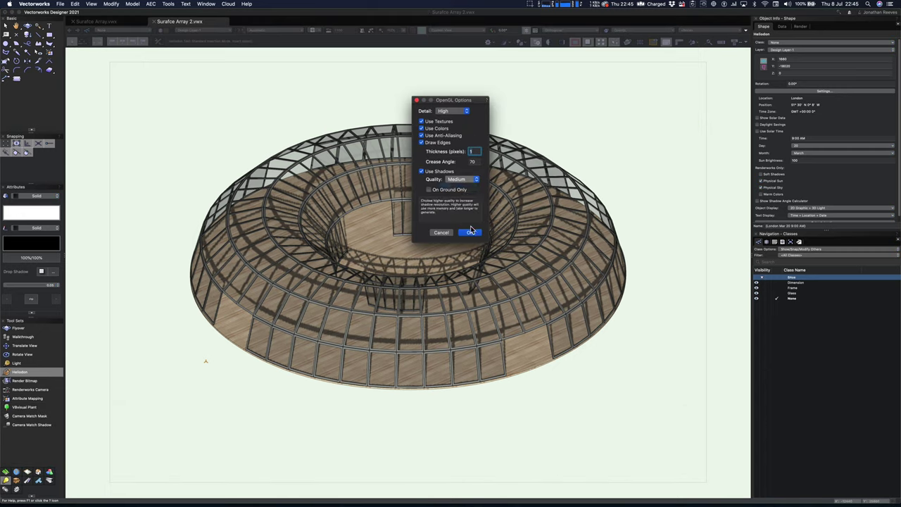
click(472, 233)
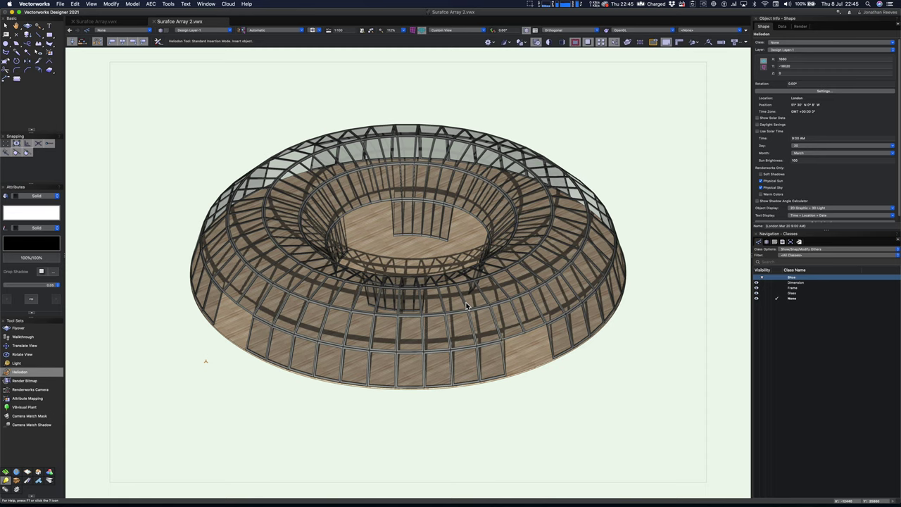
key(shift+c)
Orbit around the selected ring surface array, then deselect and switch to Top/Plan wireframe
drag(483, 332, 492, 352)
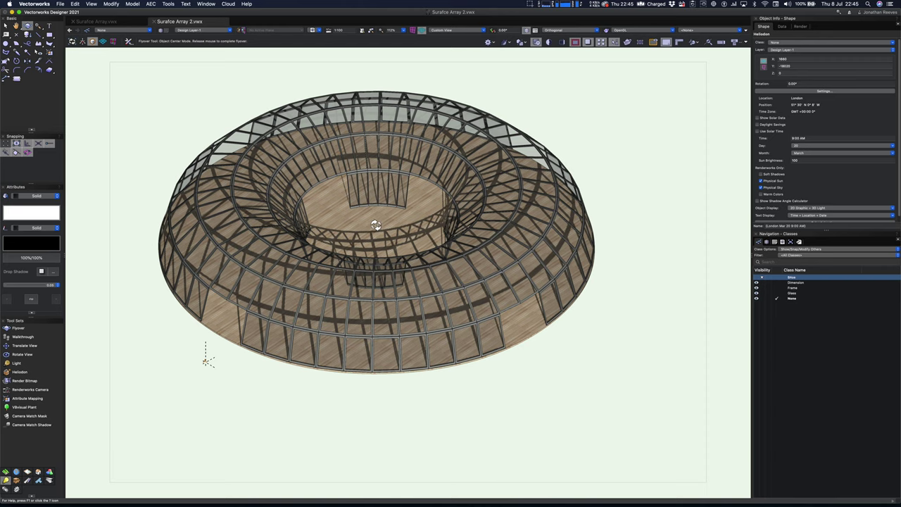
key(x)
click(381, 214)
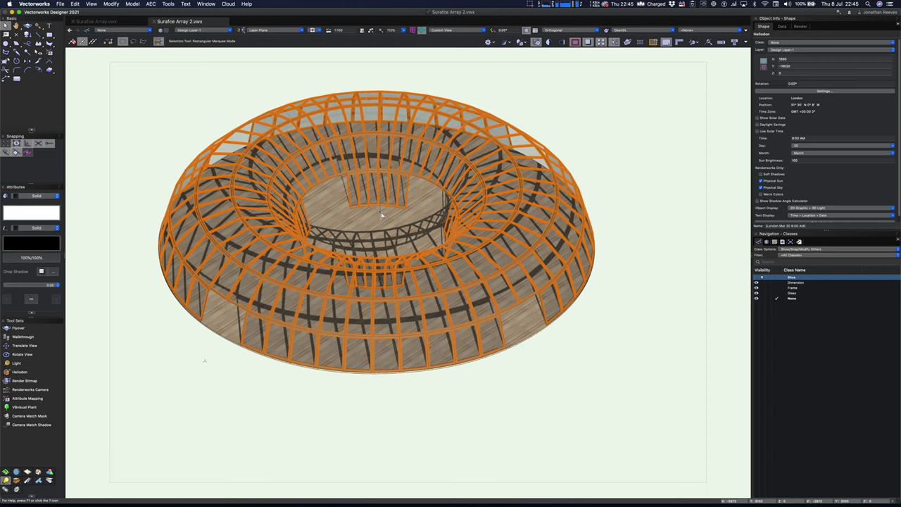
key(shift+c)
drag(439, 314, 398, 298)
key(x)
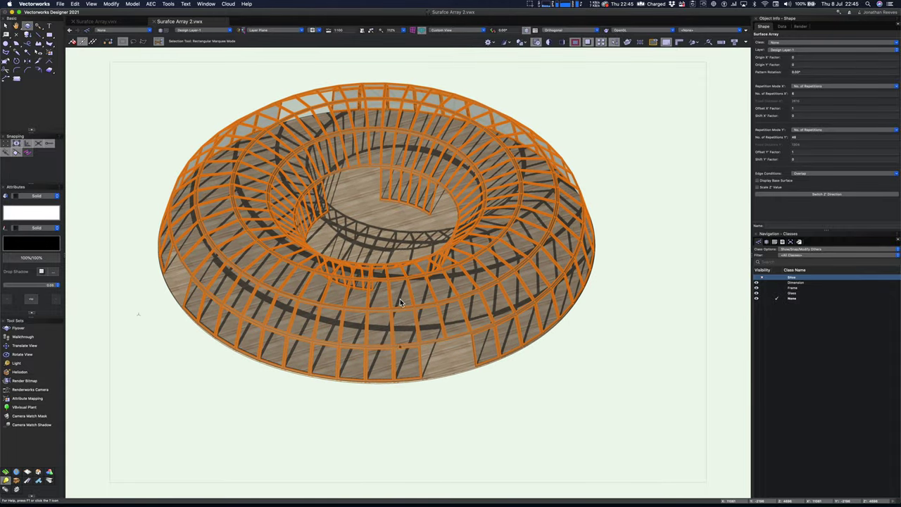
key(x)
scroll(479, 241, up, 2)
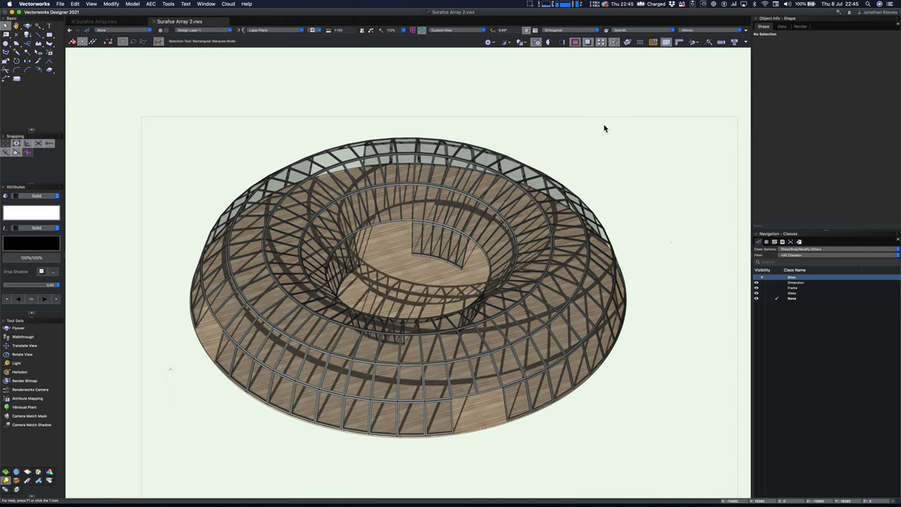
key(super+5)
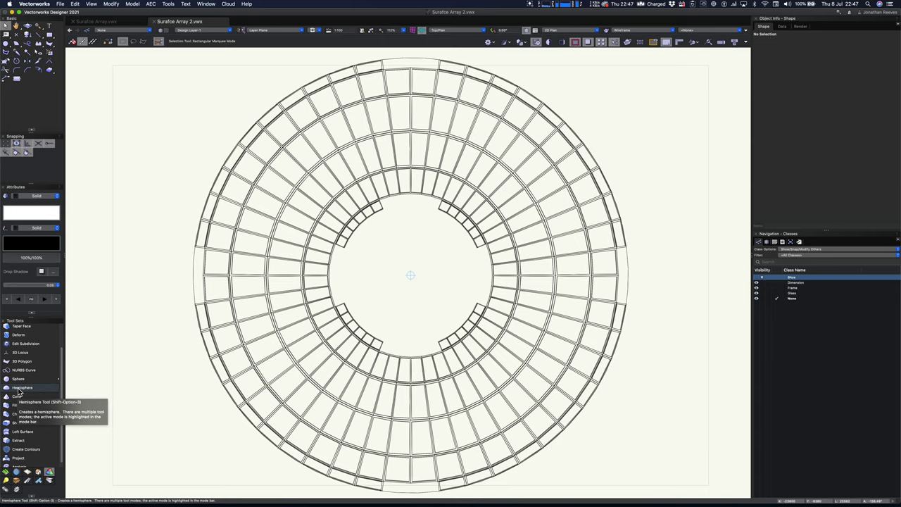
Draw a hemisphere from the ring's centre, sized to fill its inner opening
key(shift+alt+3)
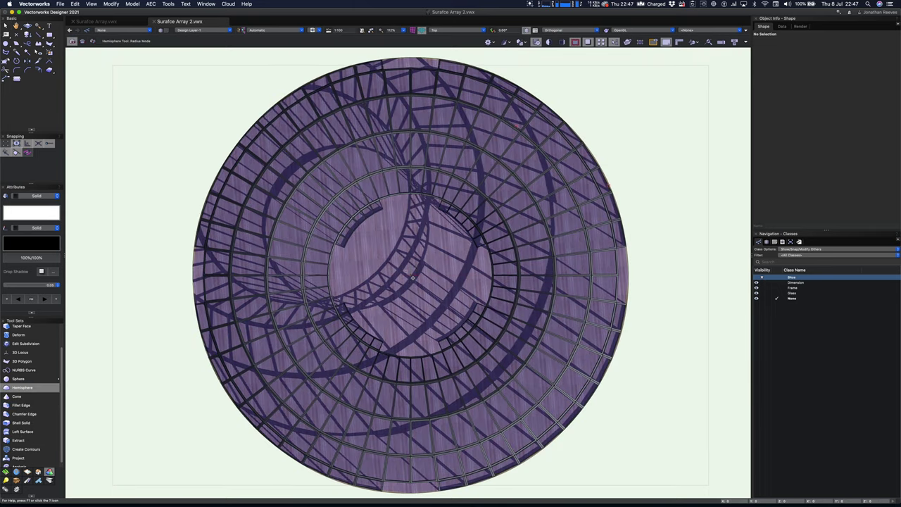
click(414, 275)
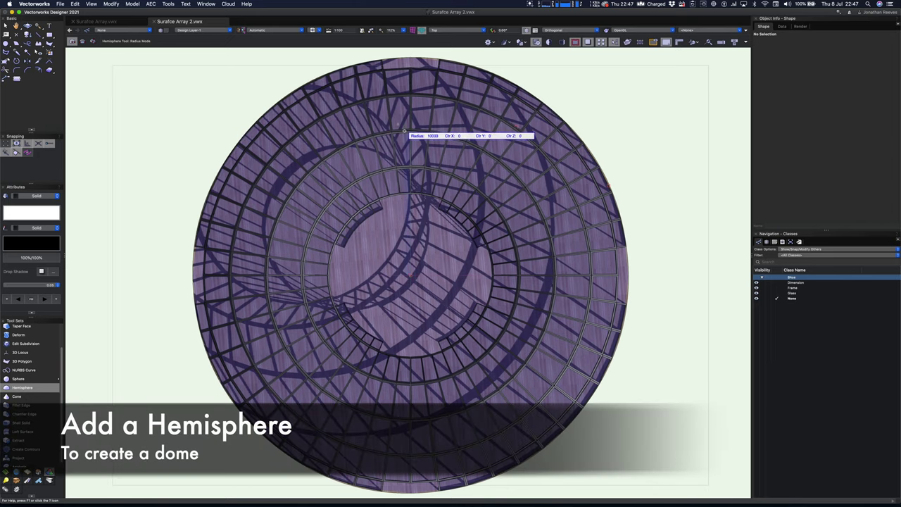
scroll(415, 125, up, 3)
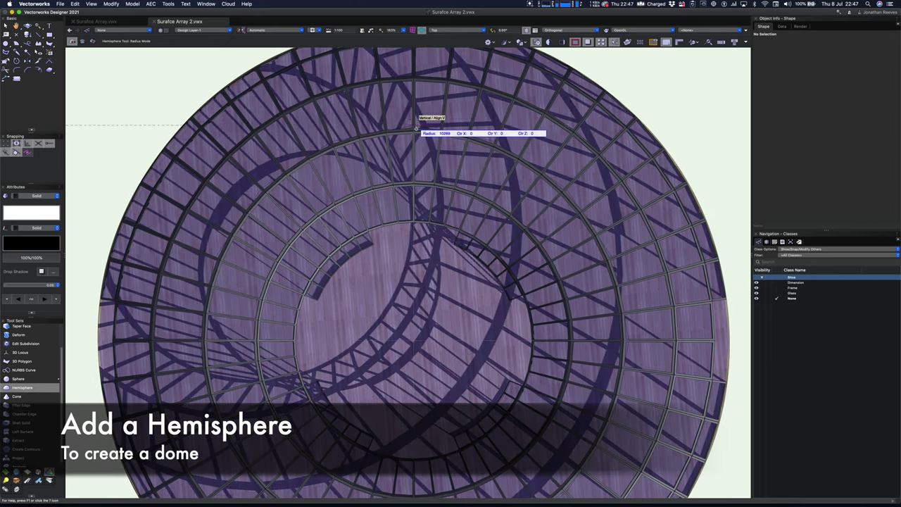
click(415, 128)
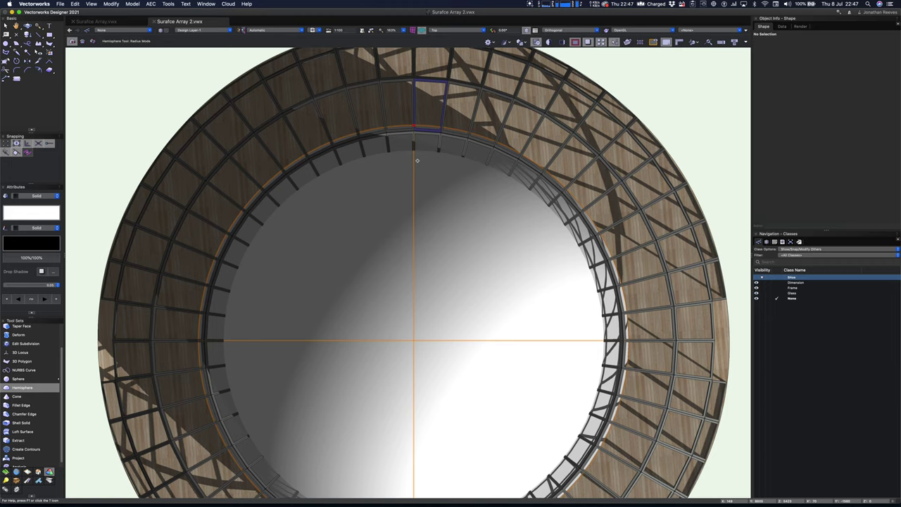
Raise the hemisphere up onto the frame ring in Front view
key(2)
key(x)
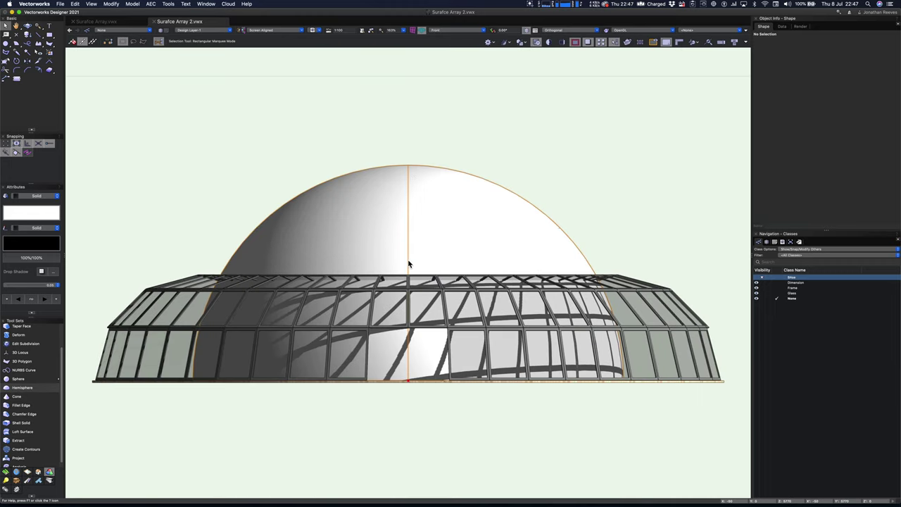
mouse_move(408, 261)
mouse_down()
mouse_move(406, 151)
mouse_move(407, 162)
mouse_up()
key(3)
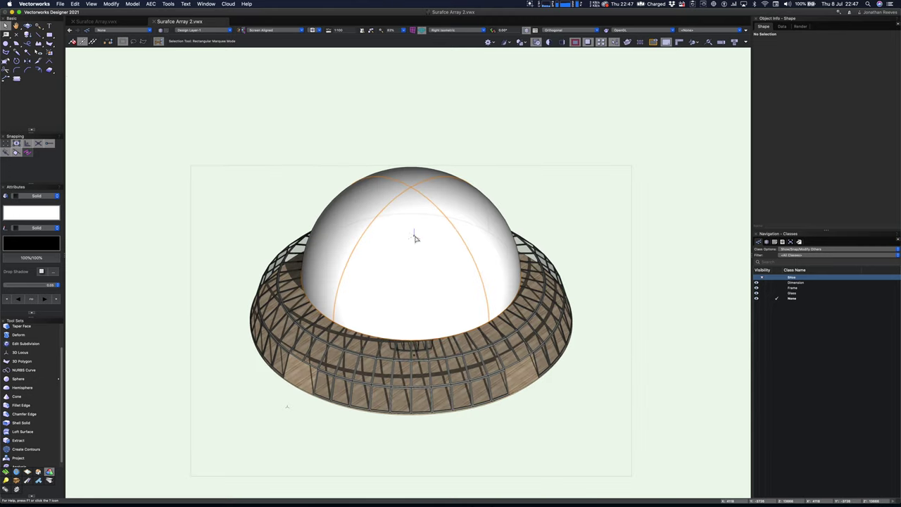
Reshape the hemisphere radius to 10013 in Top/Plan, then return to rendered Right Isometric
click(415, 237)
key(0)
scroll(412, 176, up, 3)
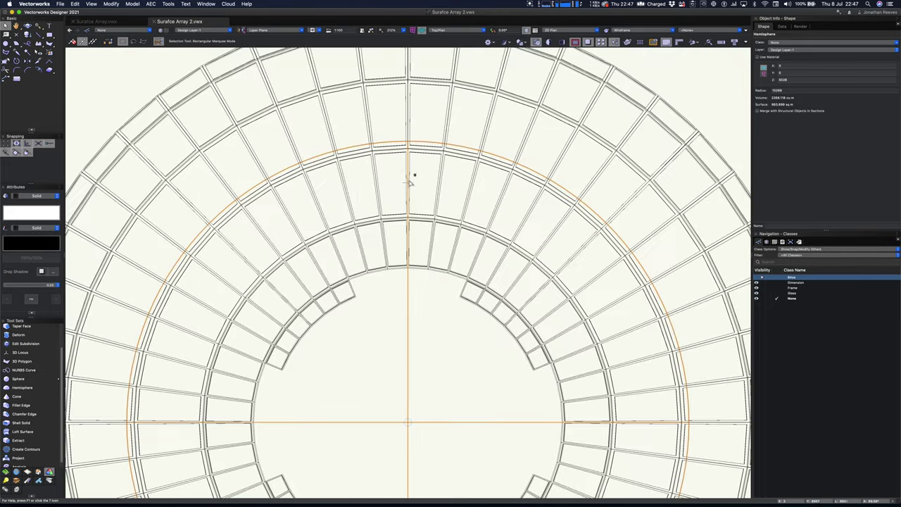
scroll(410, 182, down, 3)
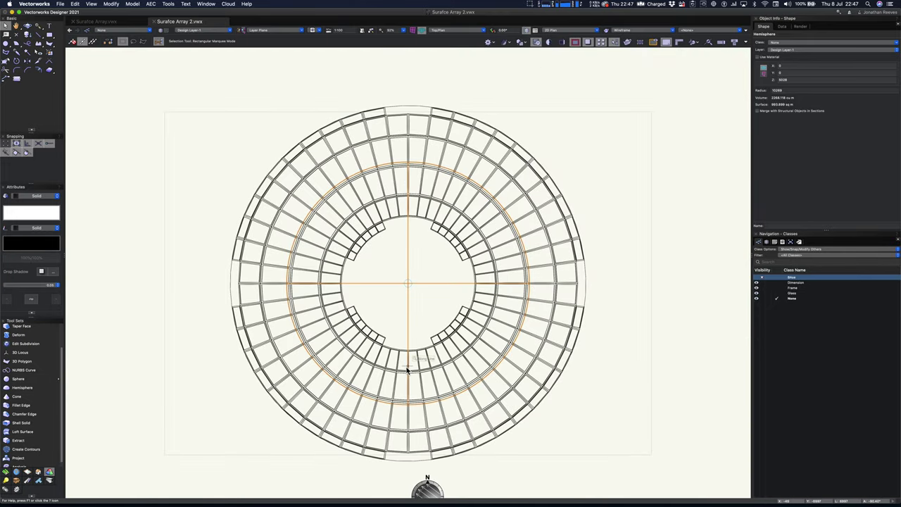
key(shift+r)
scroll(411, 404, up, 4)
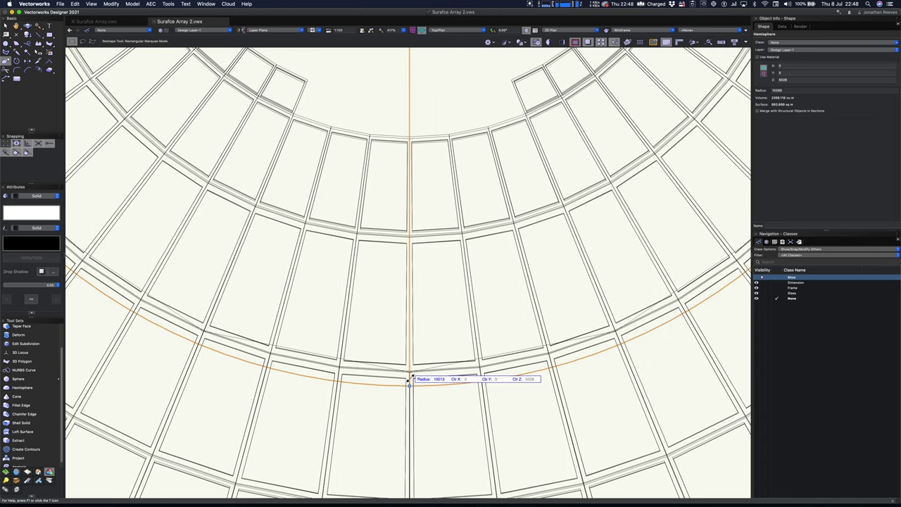
scroll(411, 381, down, 3)
key(3)
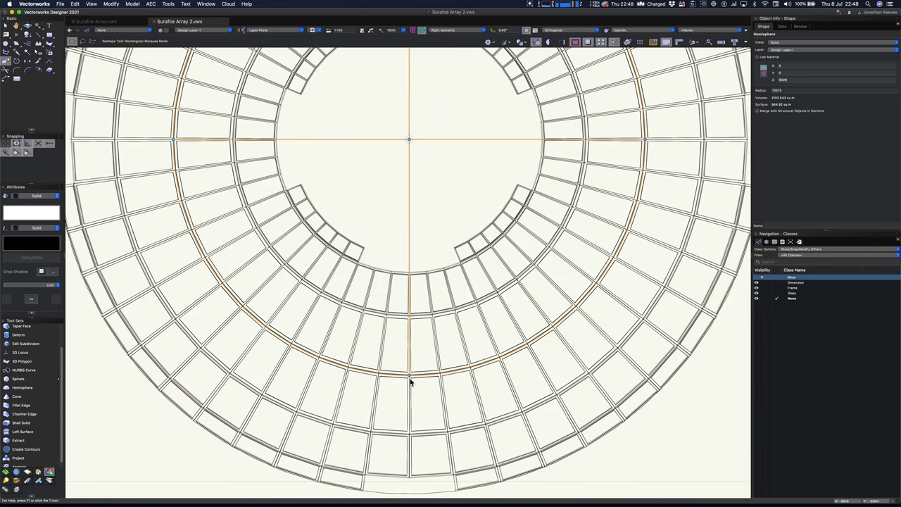
key(super+shift+g)
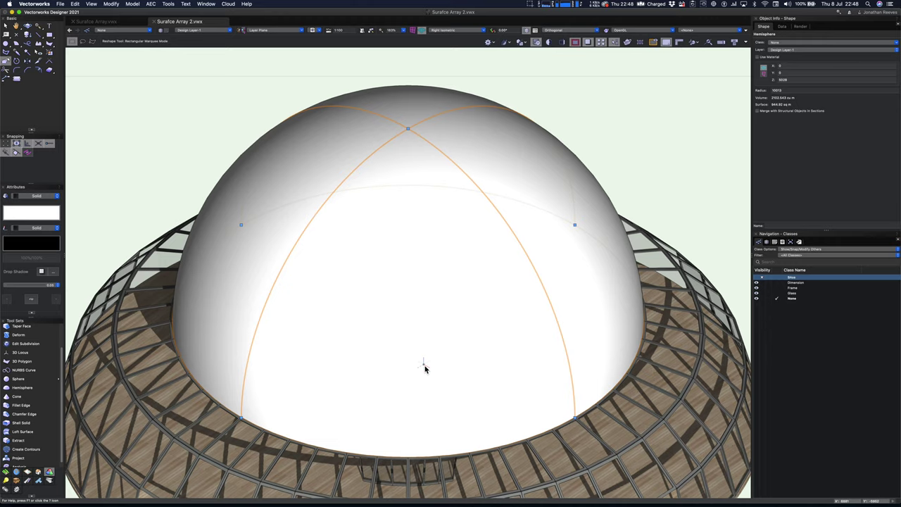
scroll(424, 368, down, 3)
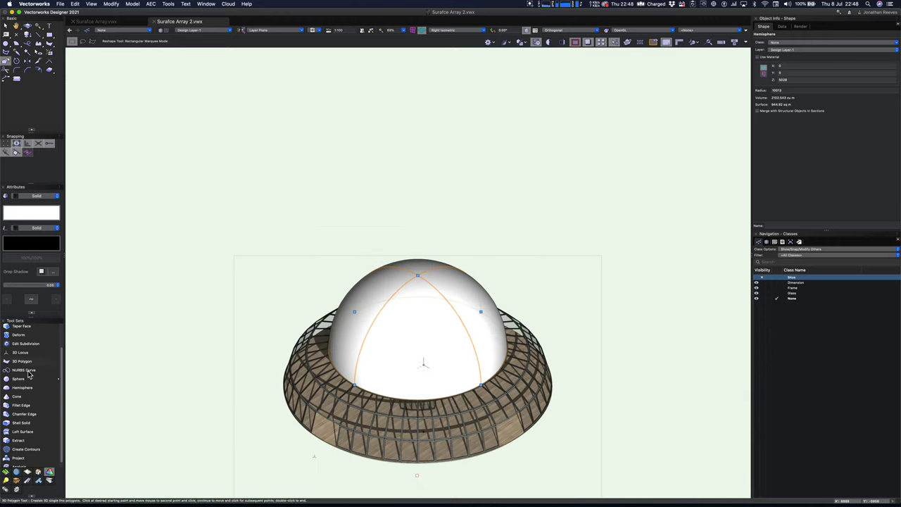
Extract the hemisphere's dome surface as a NURBS surface with the Extract tool
click(18, 440)
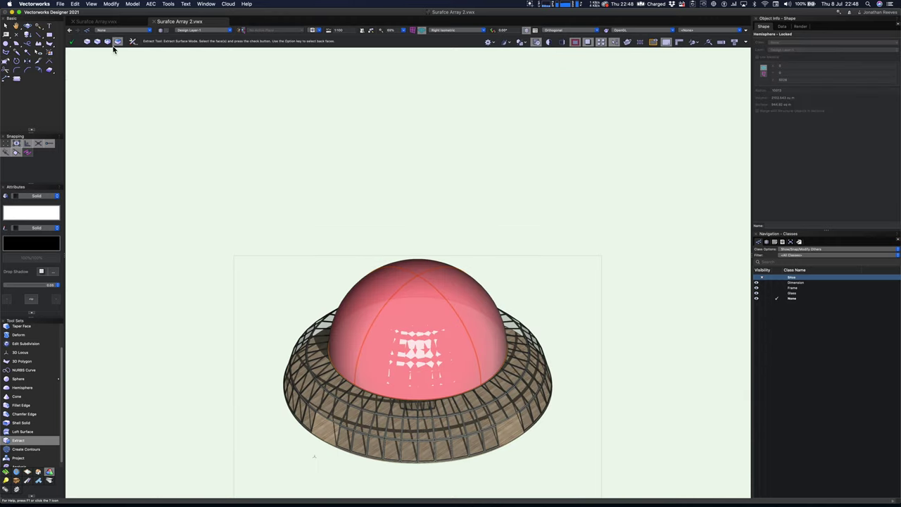
click(72, 41)
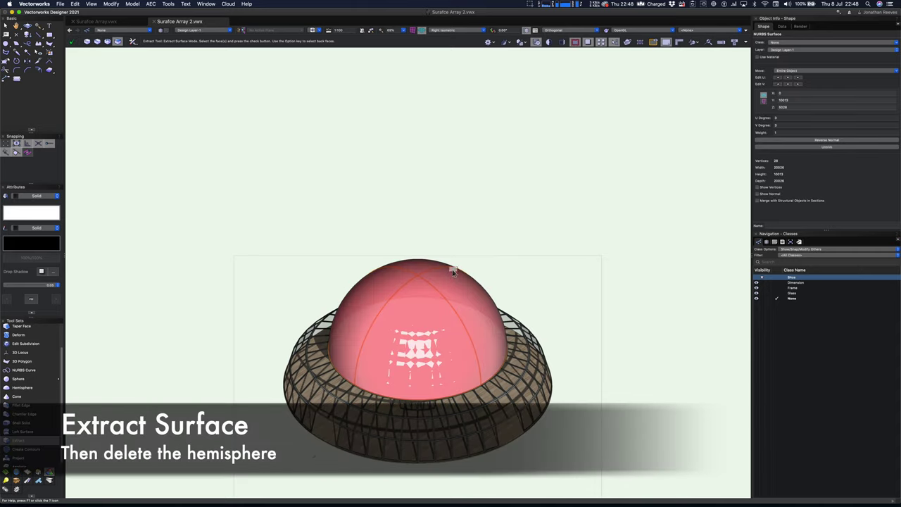
key(Escape)
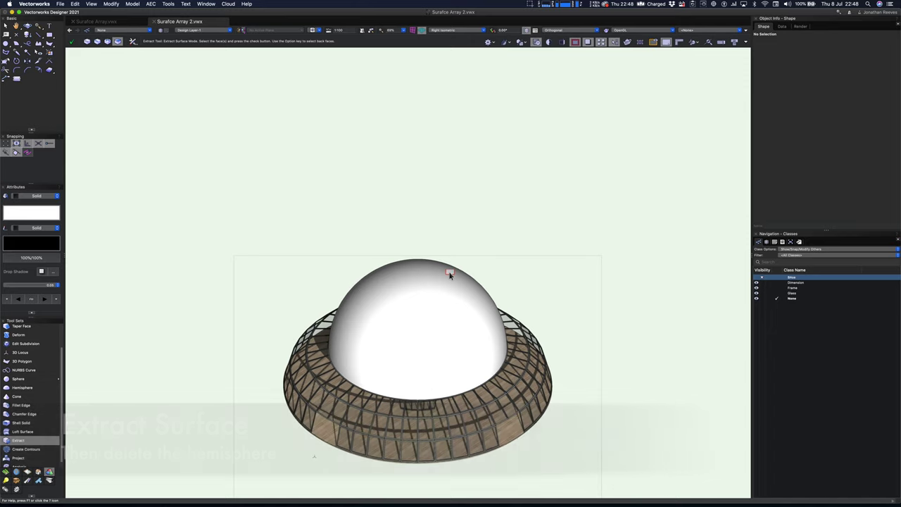
Delete the original solid hemisphere and select the extracted dome surface
key(x)
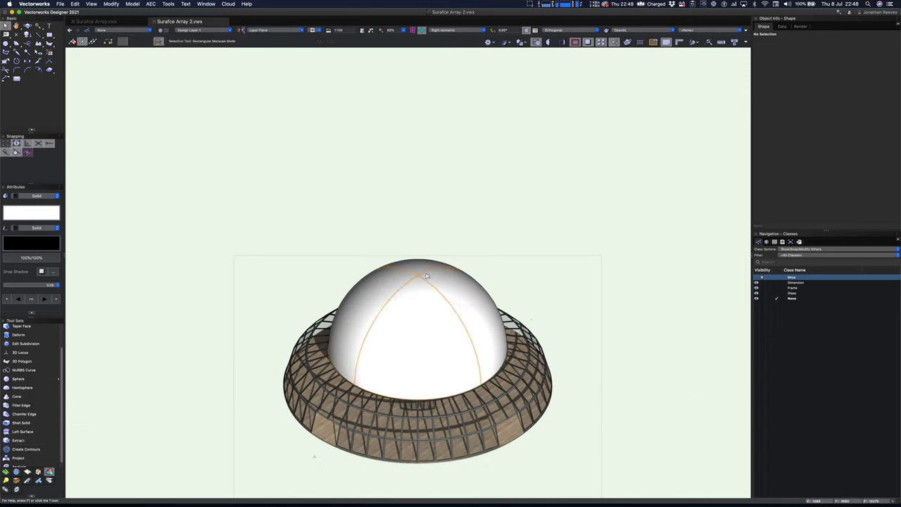
click(425, 276)
key(Delete)
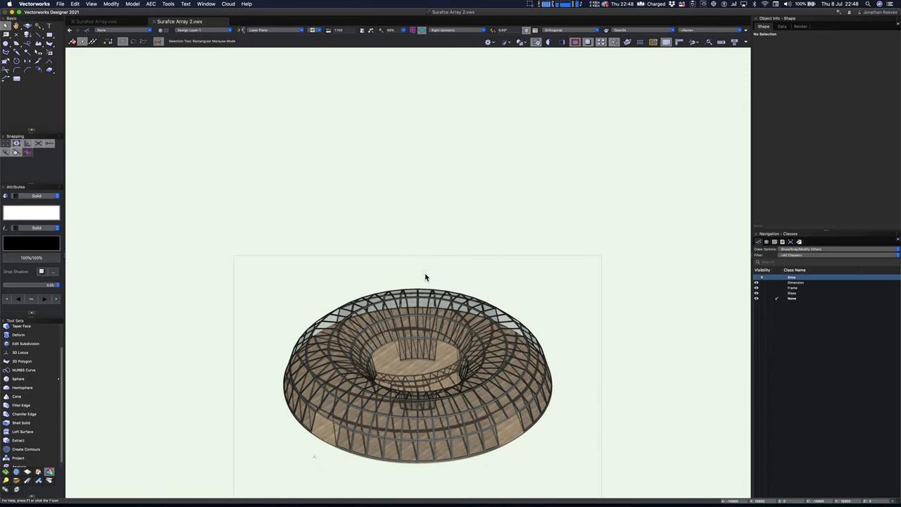
click(424, 272)
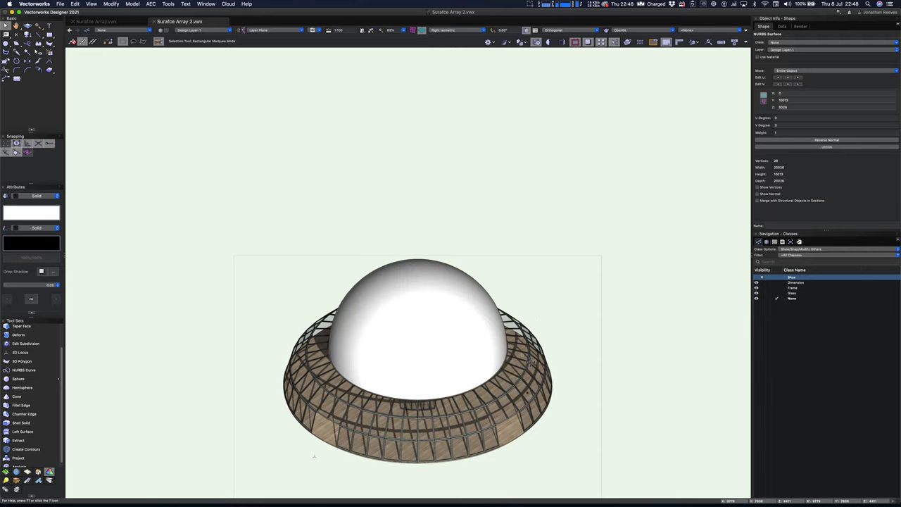
scroll(531, 361, up, 2)
Select the square frame profile among the ring surface array's items
click(534, 322)
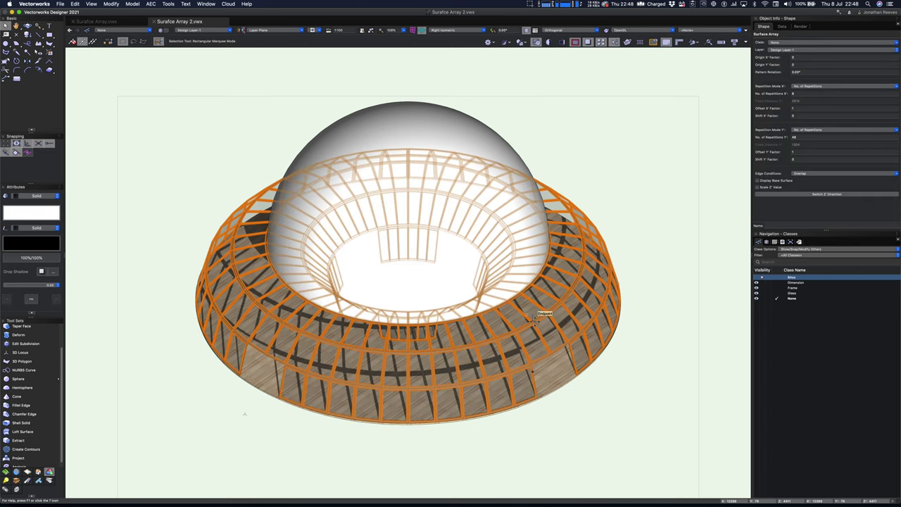
double_click(534, 320)
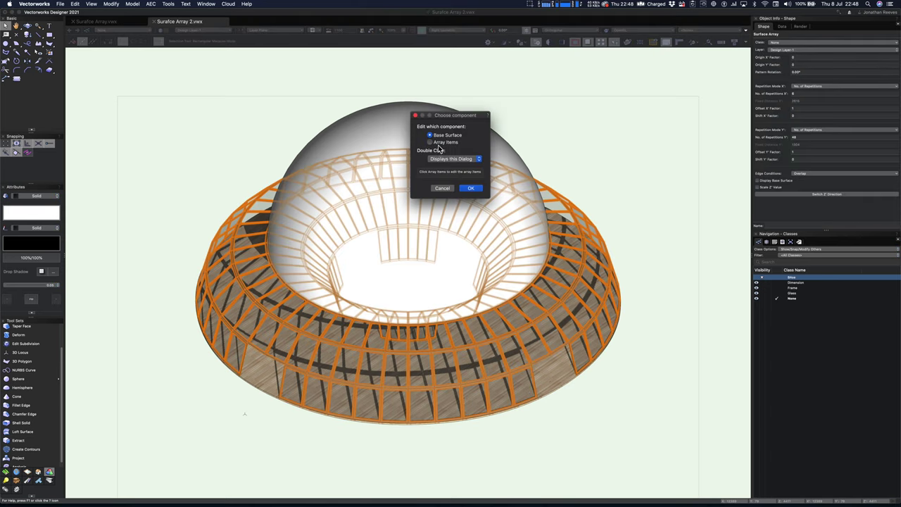
click(471, 188)
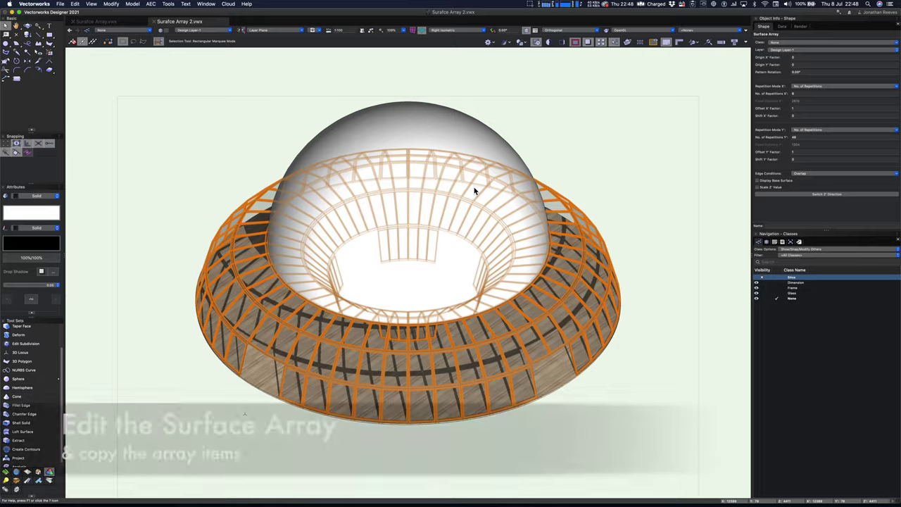
drag(385, 246, 439, 310)
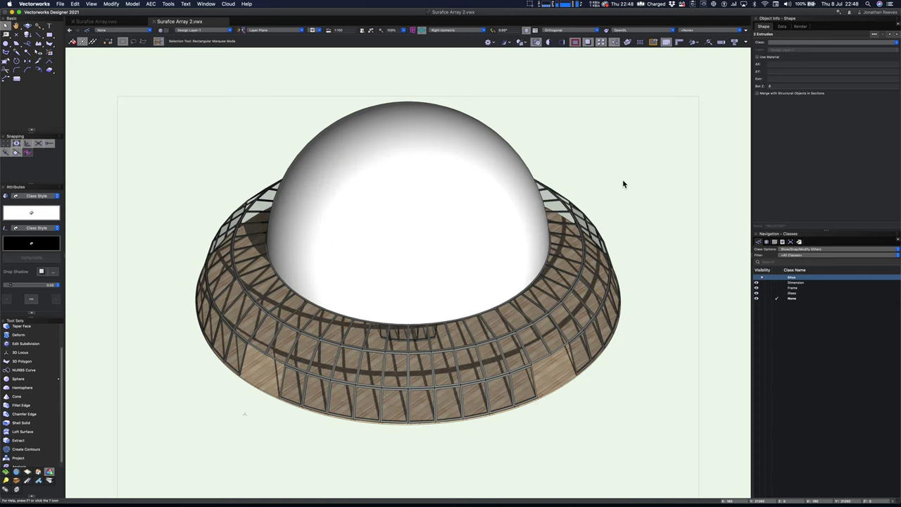
Select the copied square profile at the centre from the top view, together with the white dome
key(F5)
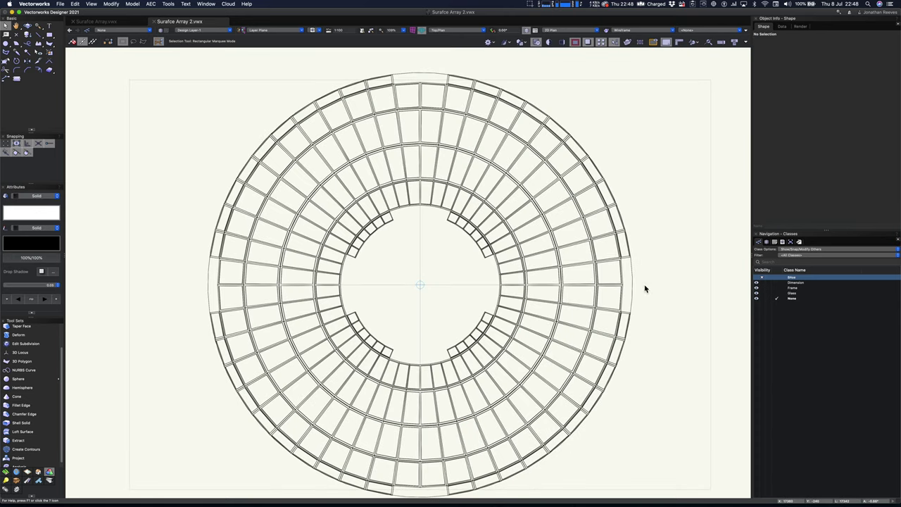
click(421, 287)
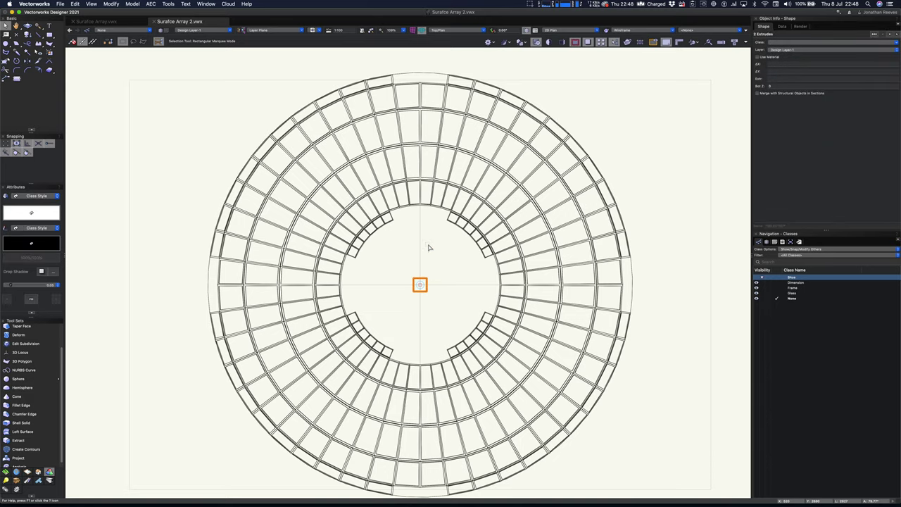
key(F5)
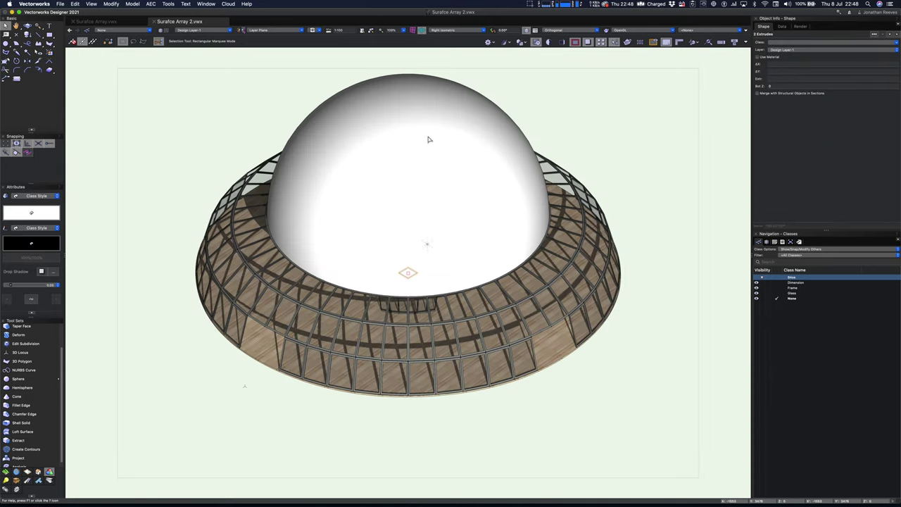
shift+click(422, 95)
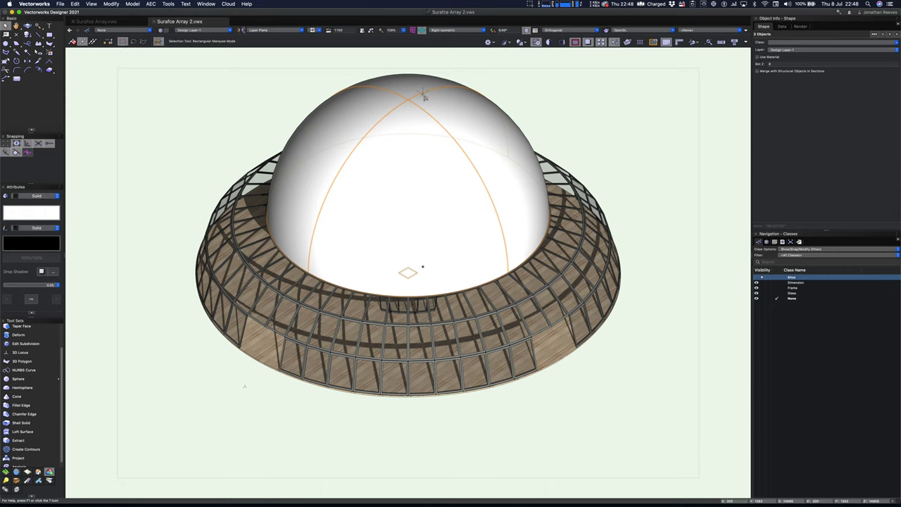
click(133, 4)
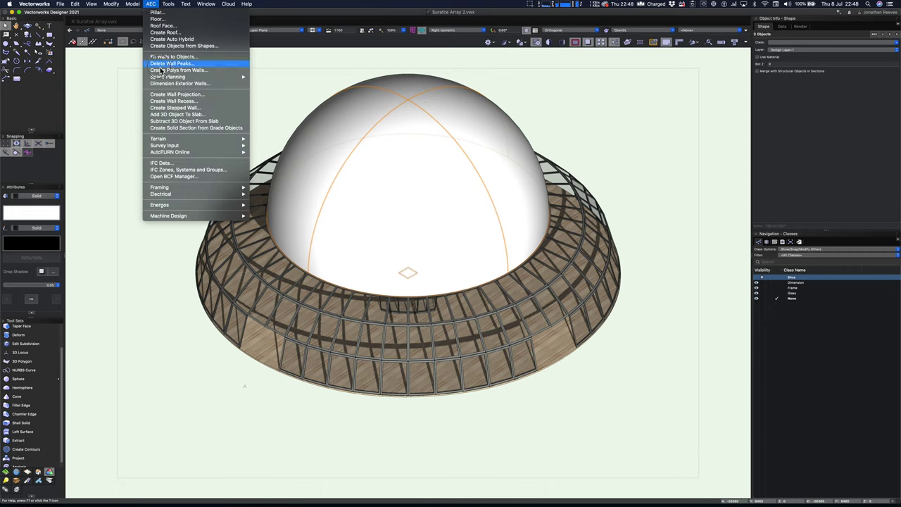
Create a 10 by 36 surface array of the square frame on the dome
mouse_move(132, 4)
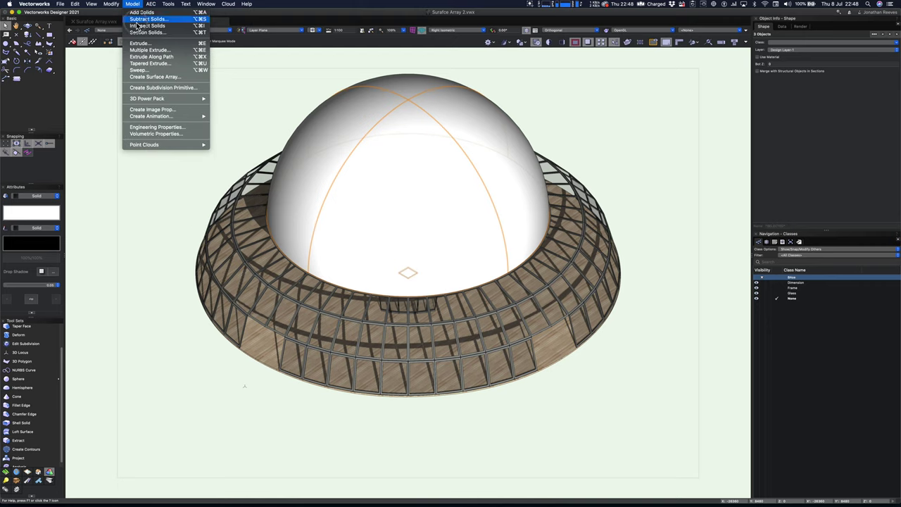
click(151, 76)
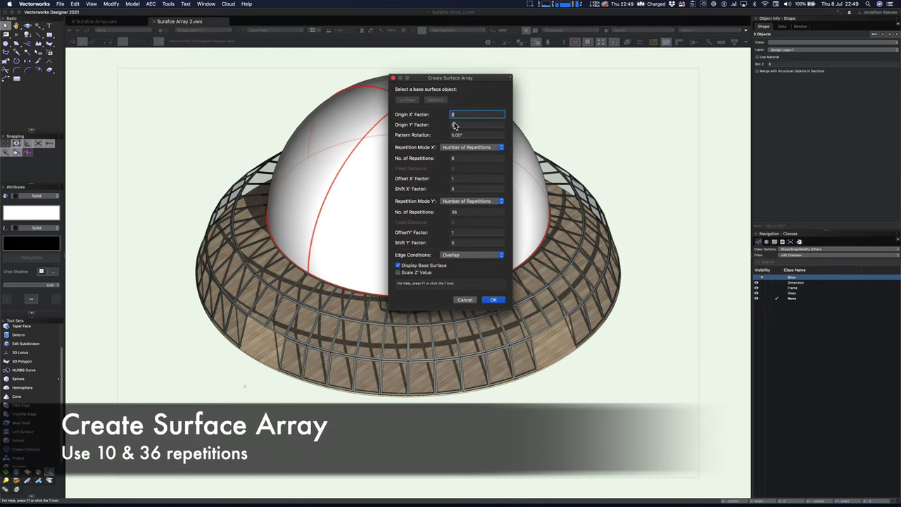
click(463, 158)
text(10)
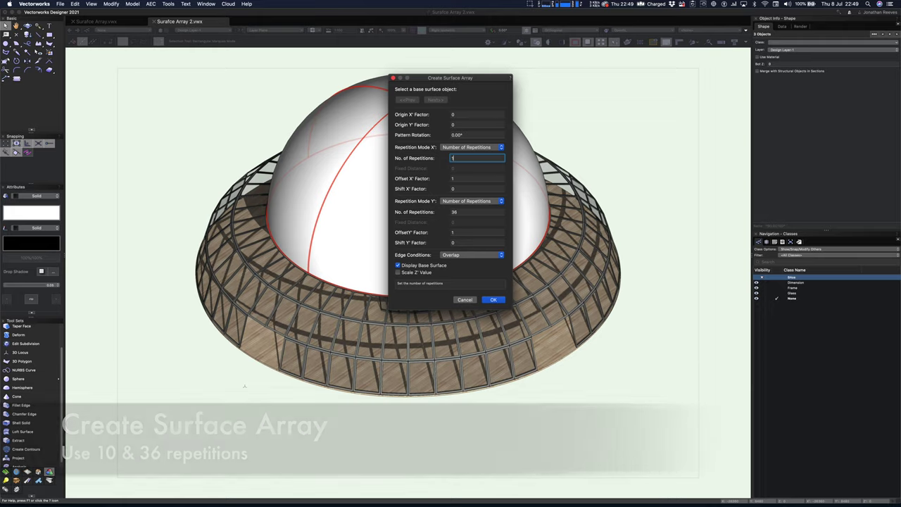
click(492, 299)
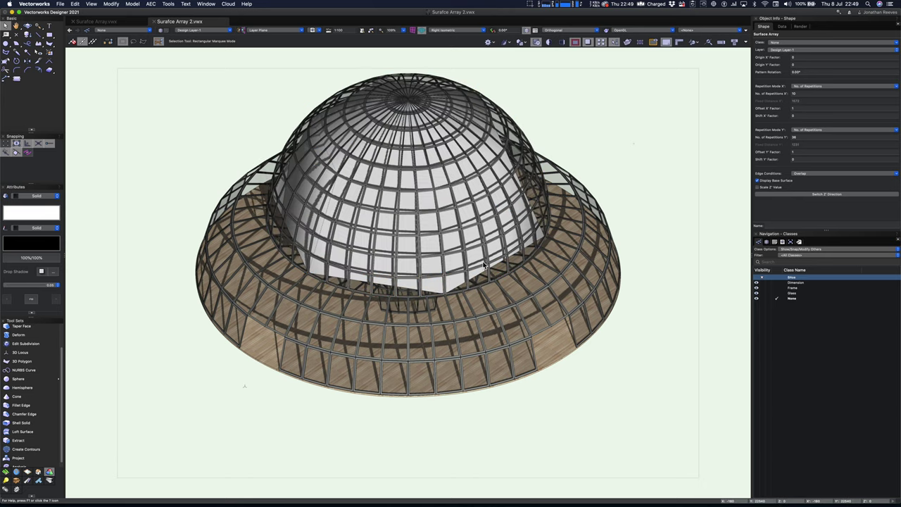
Hide the dome array's white base surface and orbit to a lower side-on view
click(469, 246)
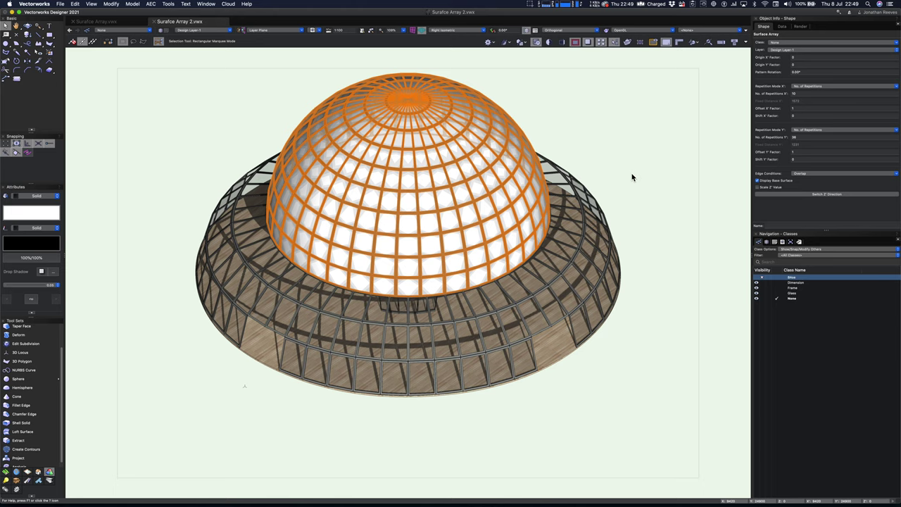
key(super+z)
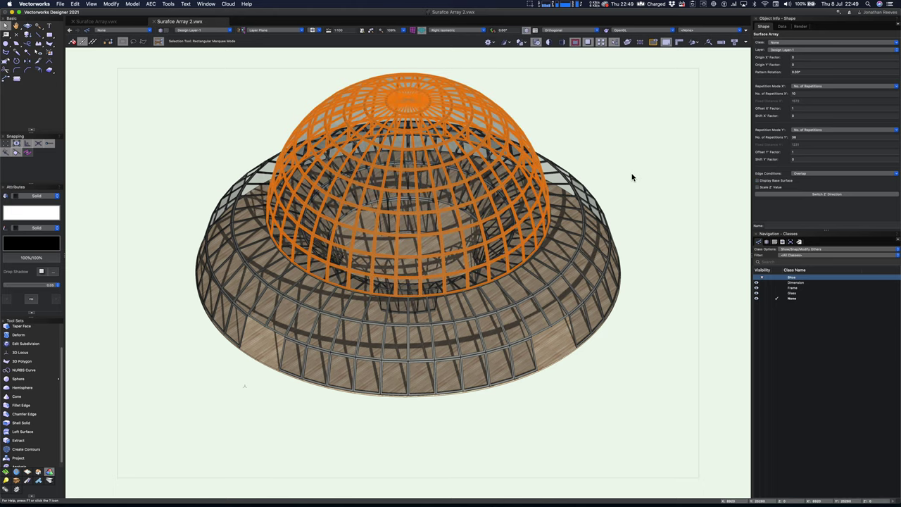
click(632, 176)
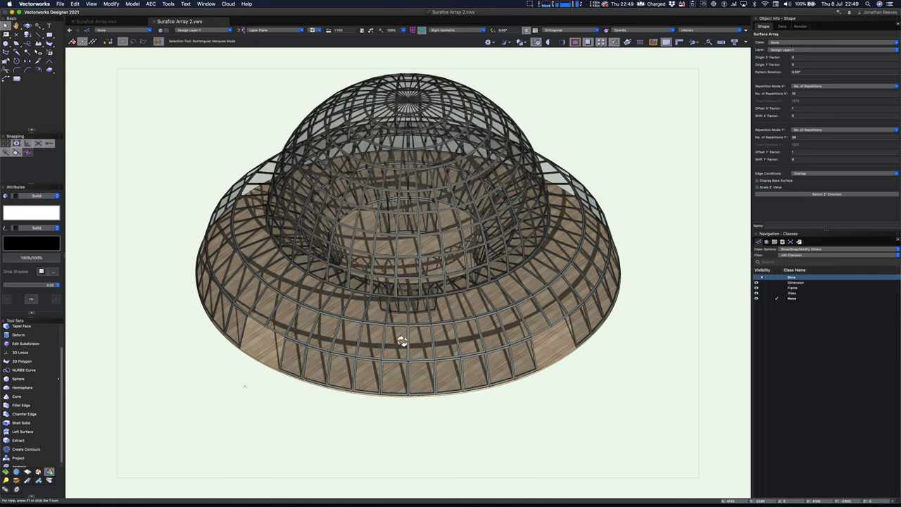
key(c)
drag(401, 356, 362, 305)
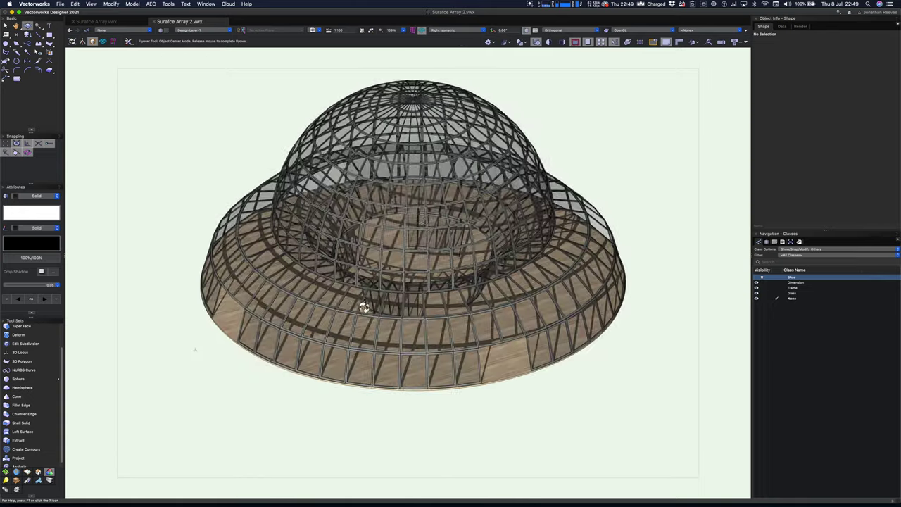
Rotate the dome array's square frame item 45° inside Array Items and view it shaded
key(x)
click(423, 203)
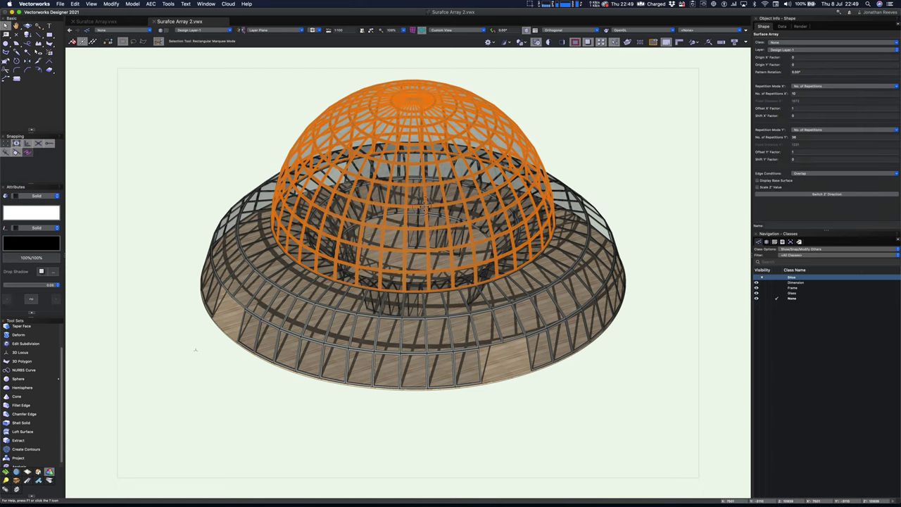
double_click(422, 204)
click(429, 142)
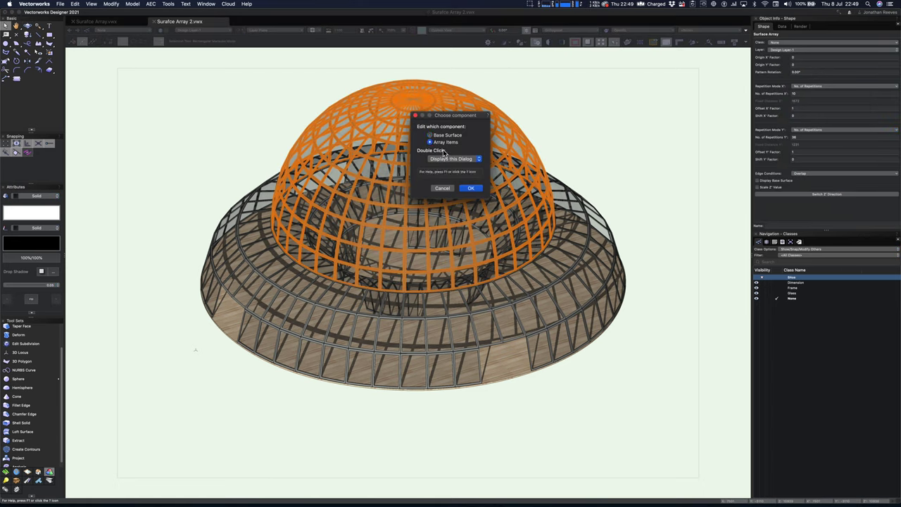
click(471, 189)
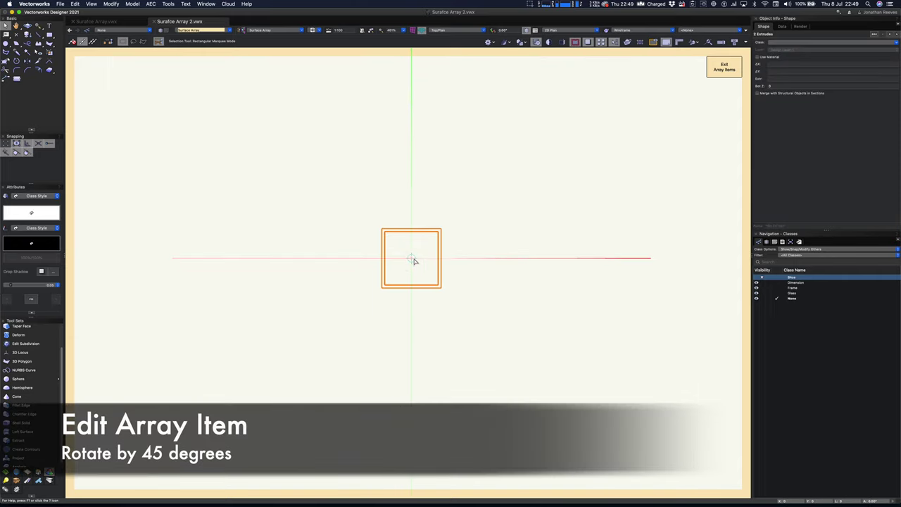
key(super+alt+r)
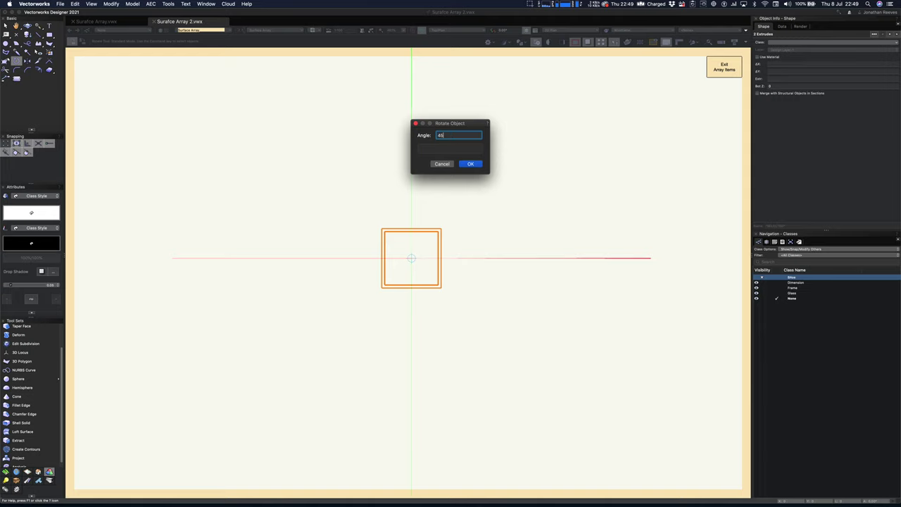
key(Return)
key(x)
click(477, 199)
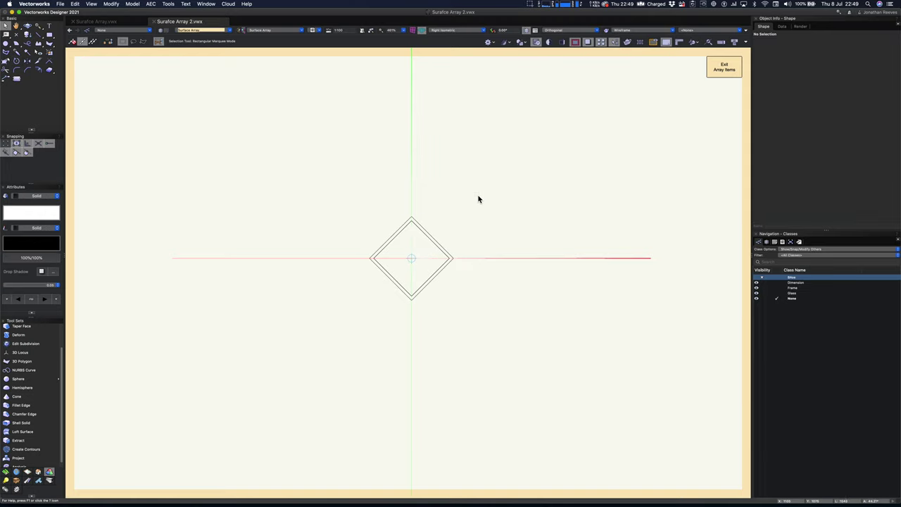
key(super+shift+g)
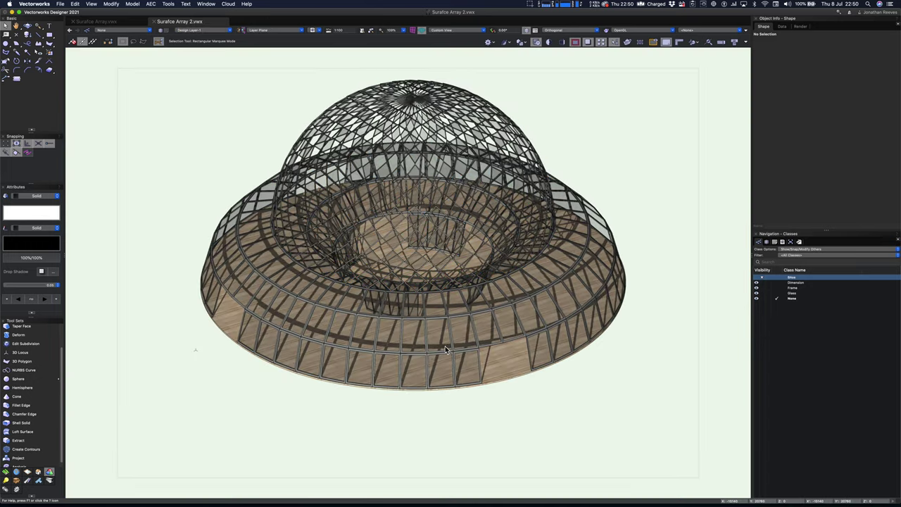
Orbit down to near eye level to inspect the diagonal-lattice dome's glazing
key(shift+c)
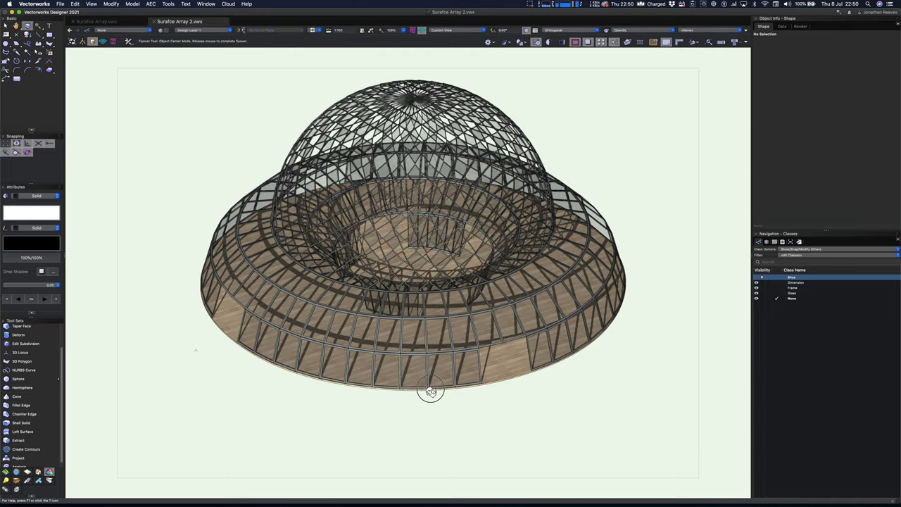
drag(431, 391, 385, 415)
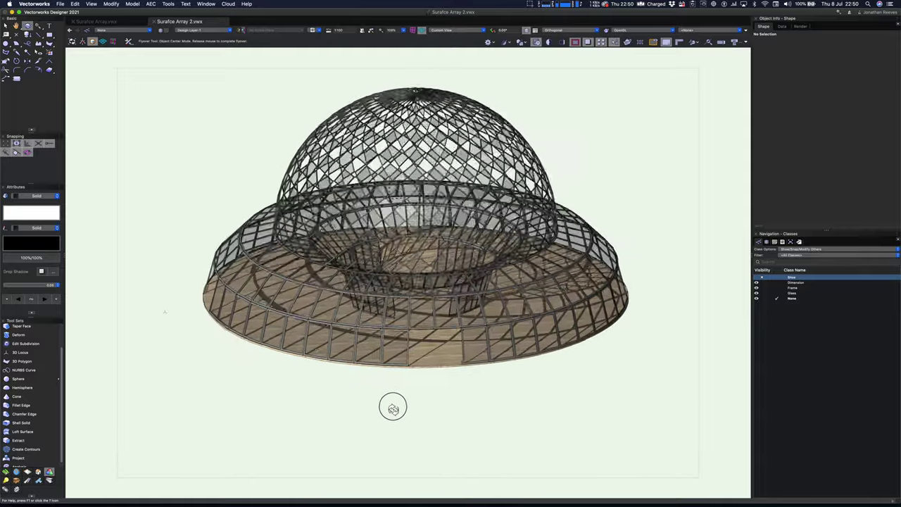
drag(393, 408, 378, 430)
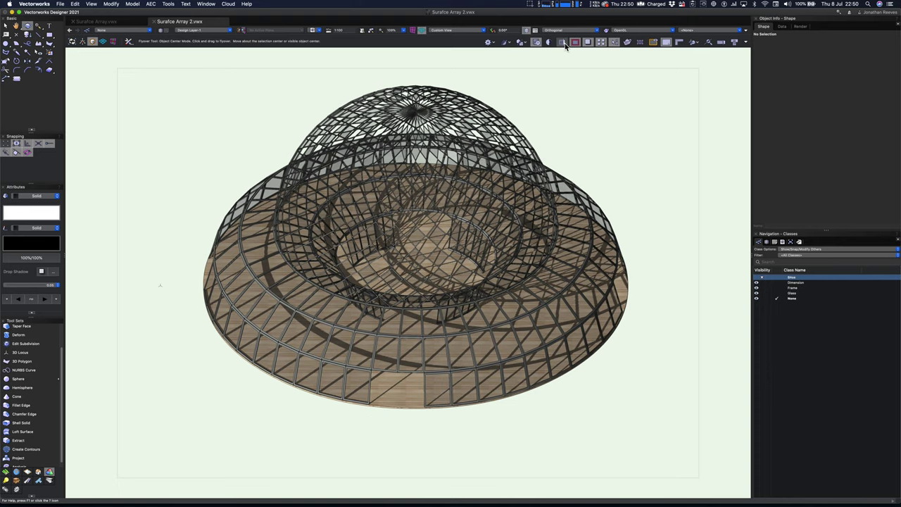
click(564, 43)
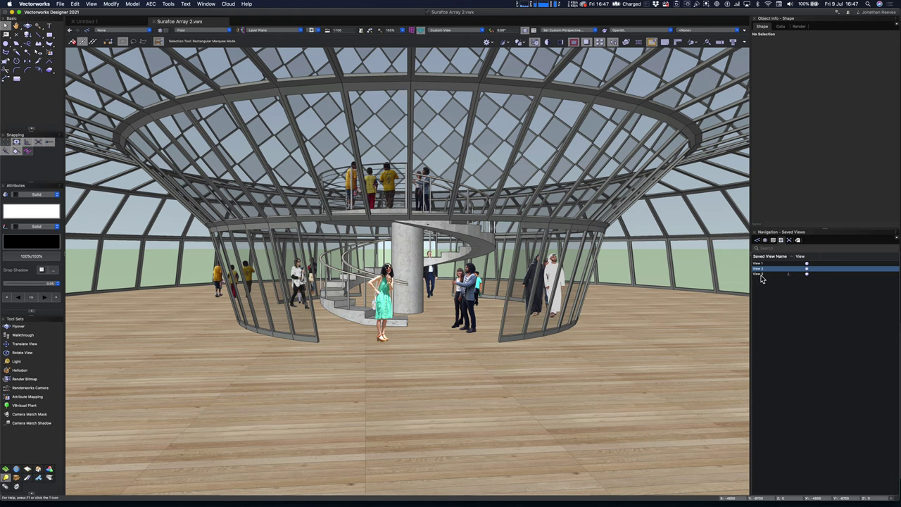
Activate View 3 and walk past the stair and people, then out to the whole dome
click(760, 275)
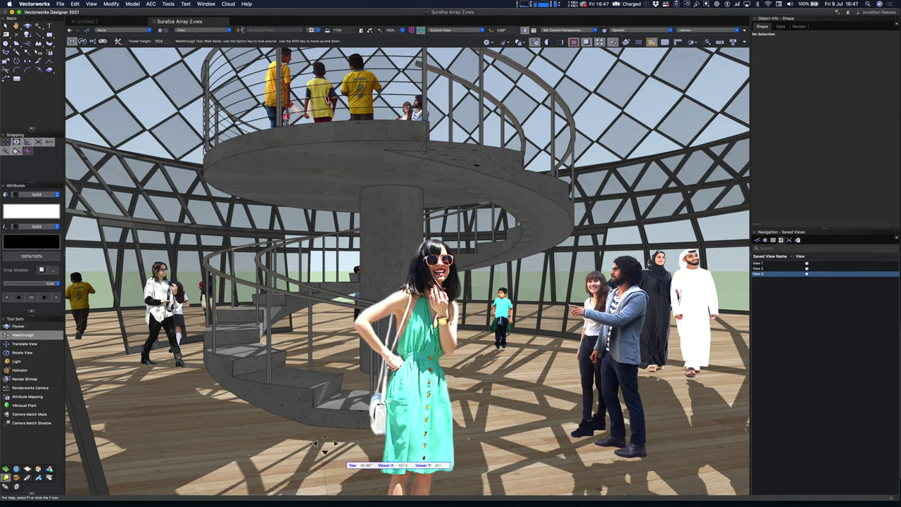
drag(324, 447, 500, 427)
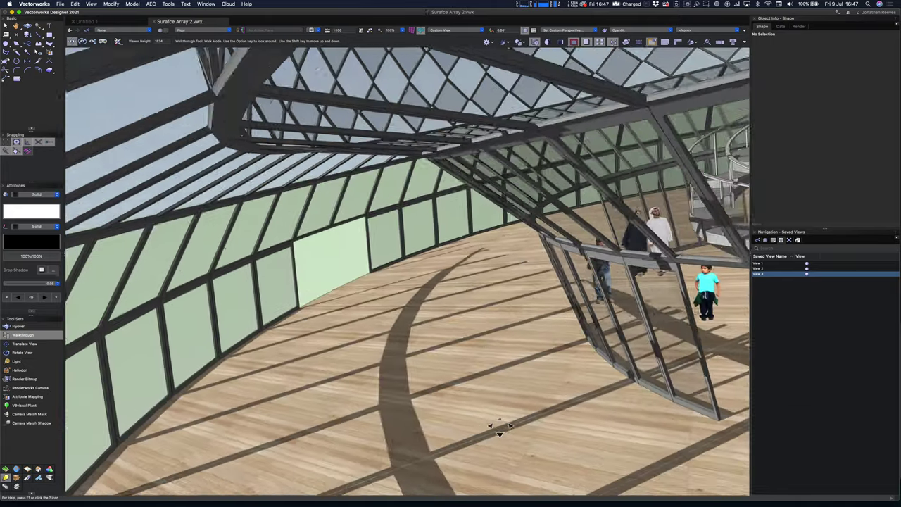
drag(493, 426, 187, 365)
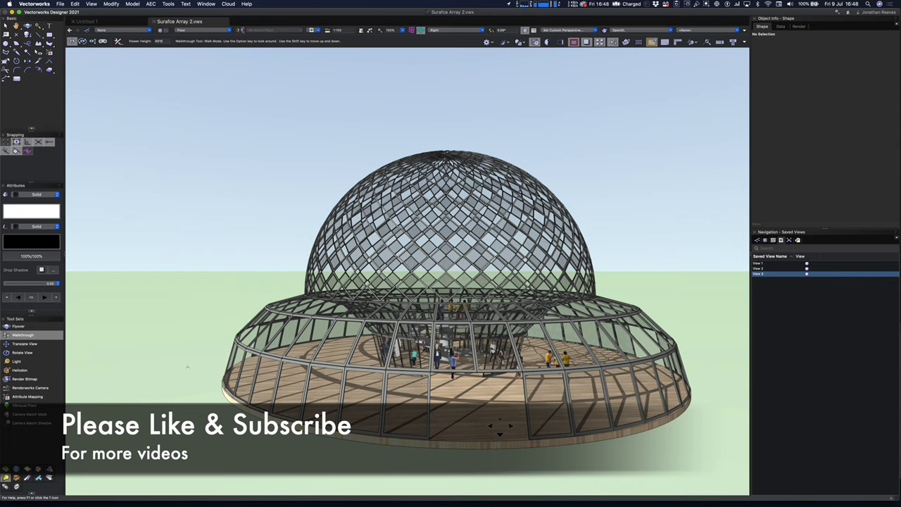
mouse_move(547, 497)
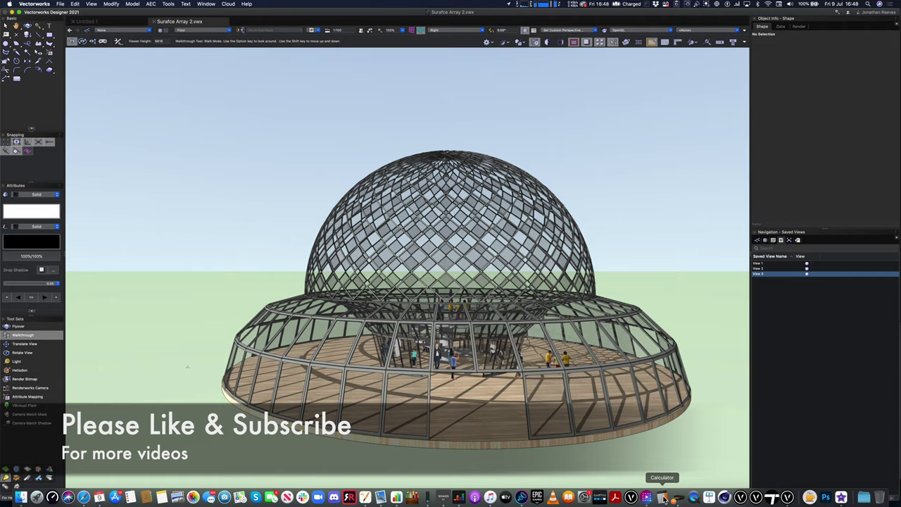